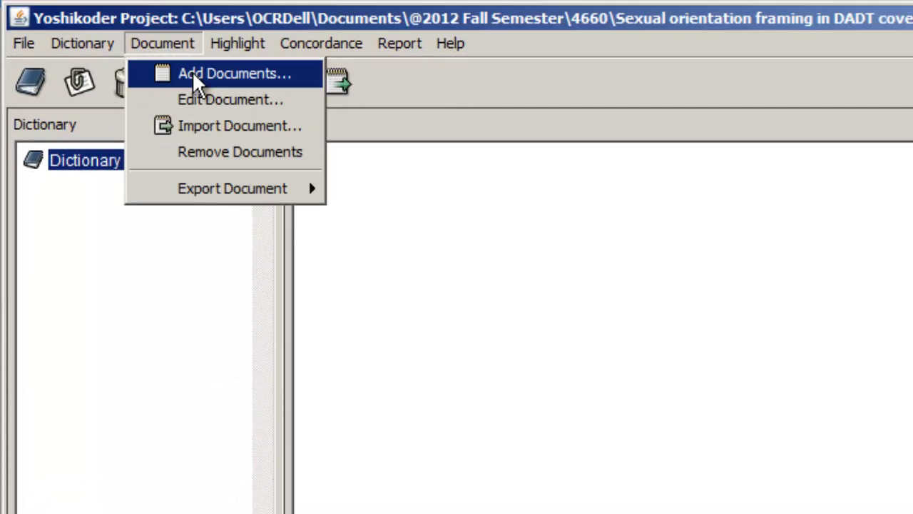
Add both DADT text files from Removable Disk (E:) and display the Fox News Network document.
left_click(192, 71)
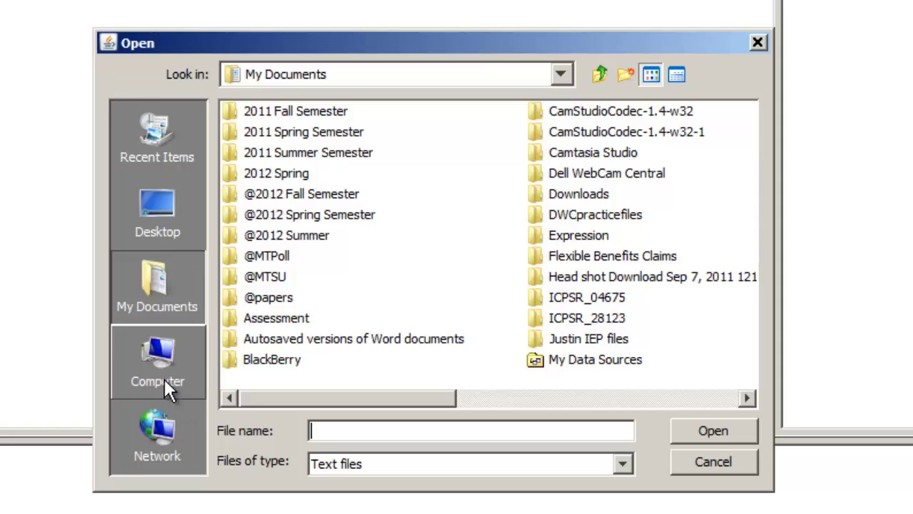
left_click(164, 382)
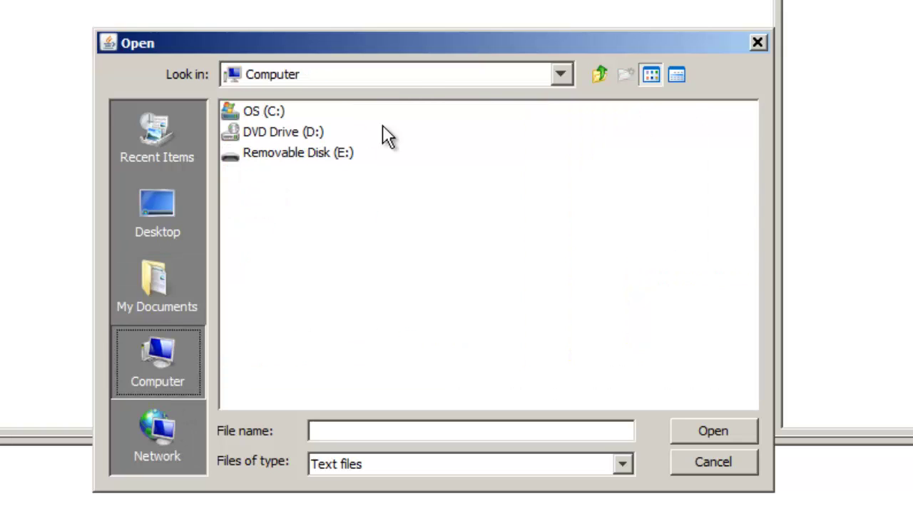
double_click(306, 161)
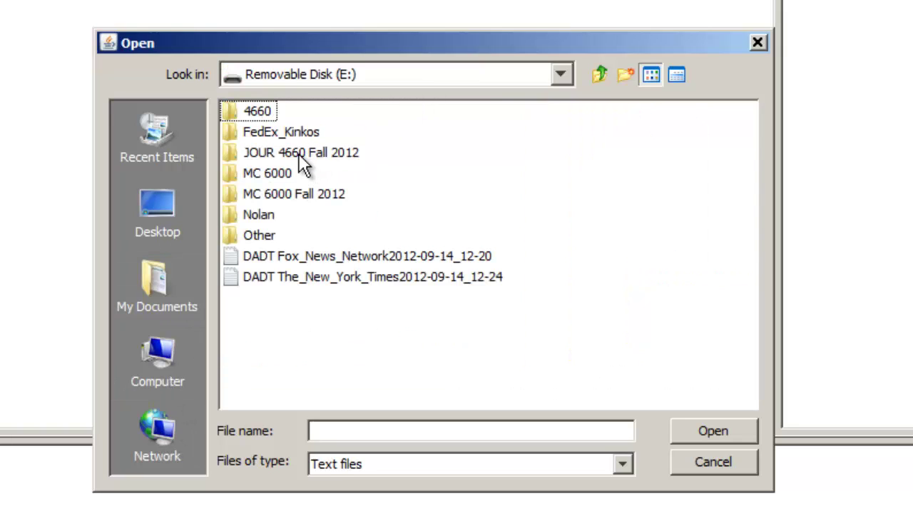
left_click(277, 258)
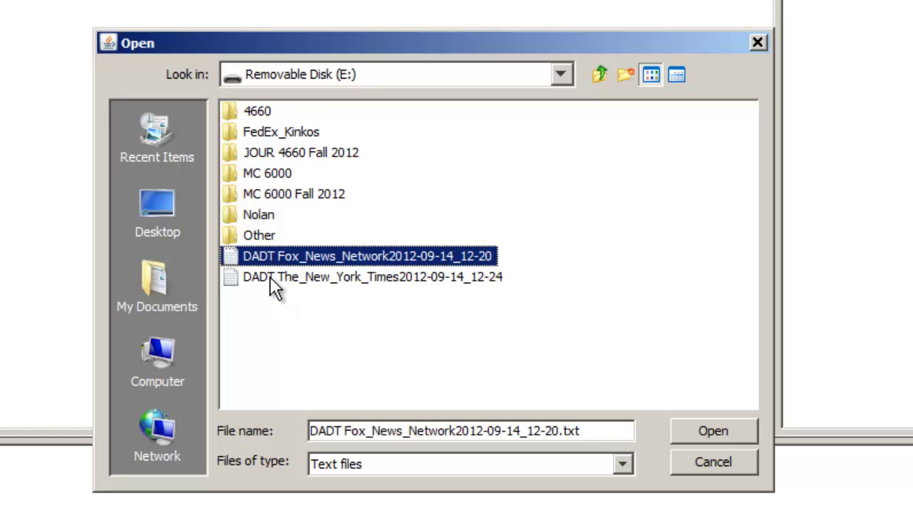
left_click(270, 277, "ctrl")
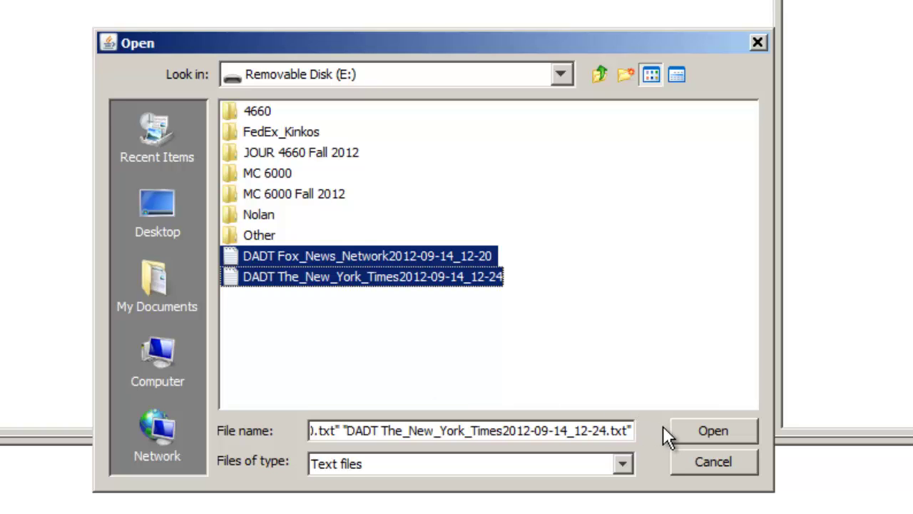
left_click(719, 432)
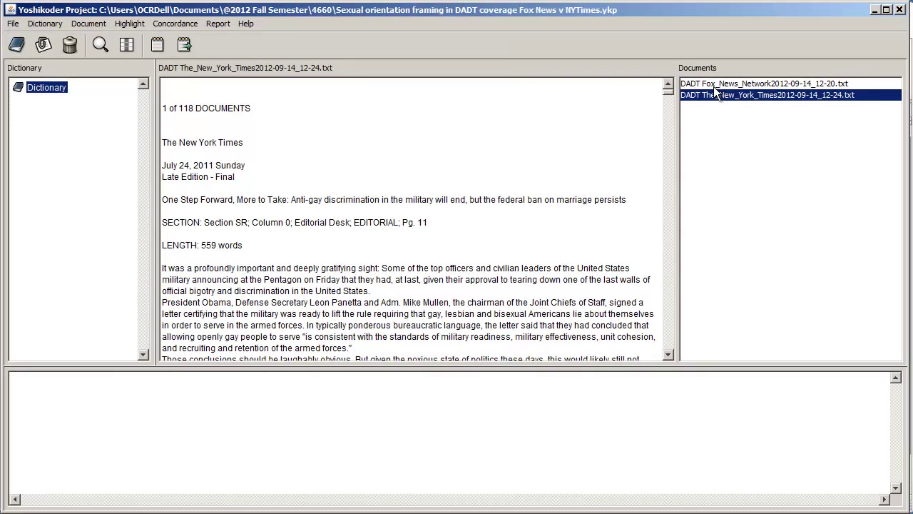
left_click(714, 84)
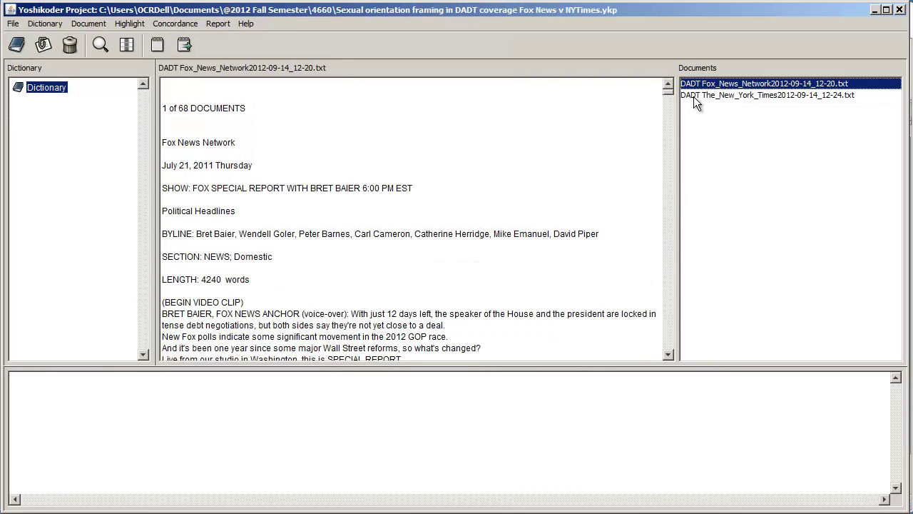
left_click(710, 95)
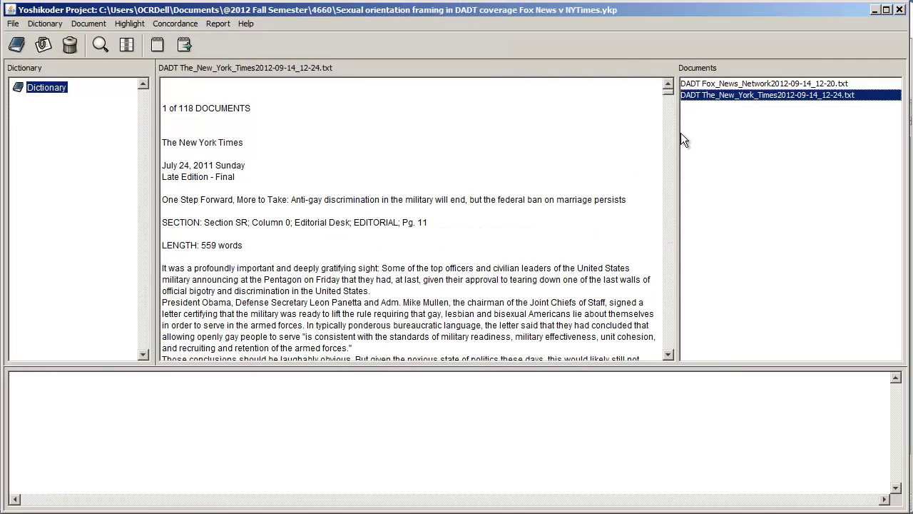
left_click(700, 84)
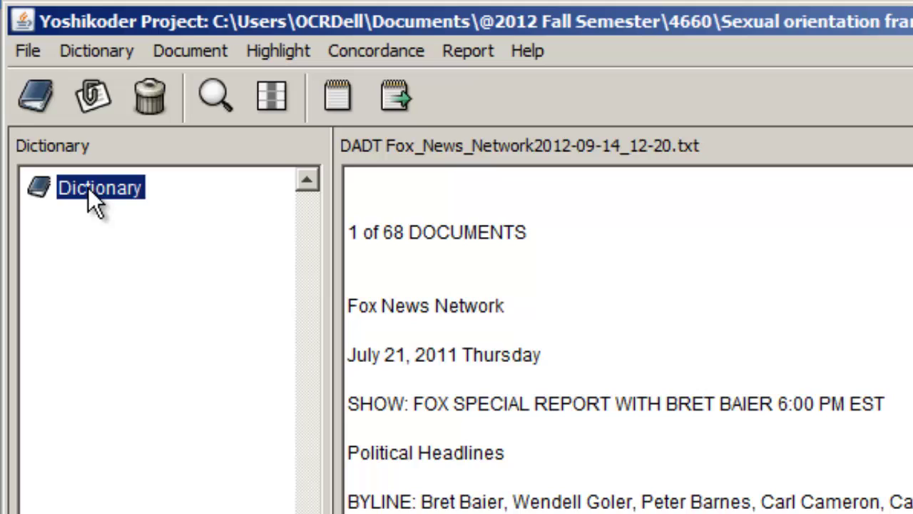
Create a new dictionary category named Collective.
right_click(95, 187)
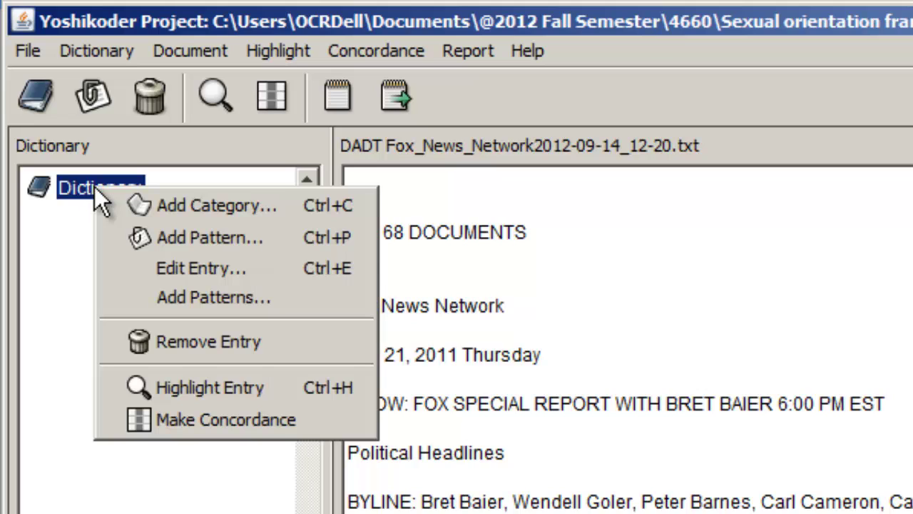
left_click(178, 211)
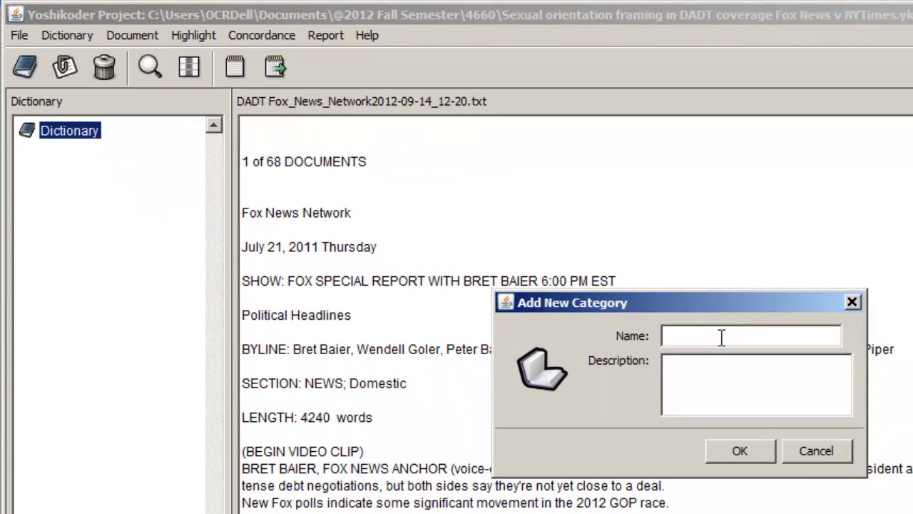
type("Collective")
key("Return")
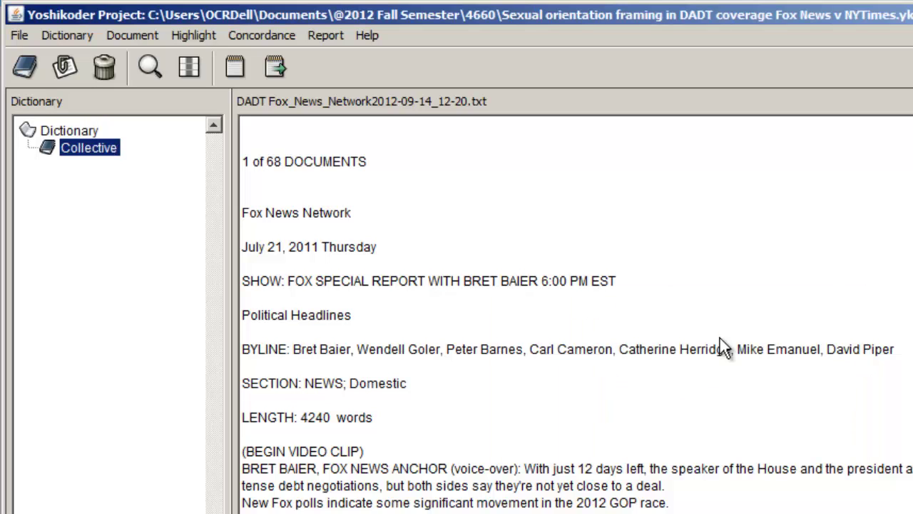
Add the pattern Lesbians to the Collective category.
right_click(95, 150)
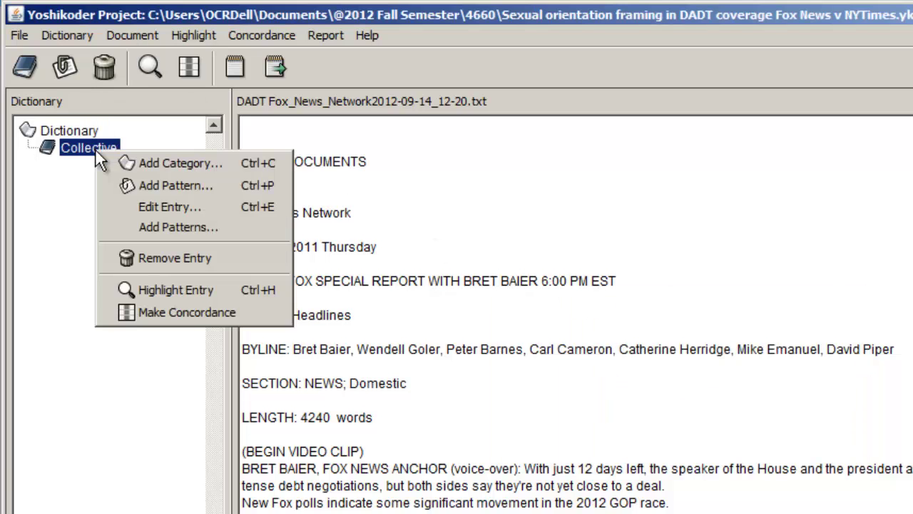
left_click(162, 187)
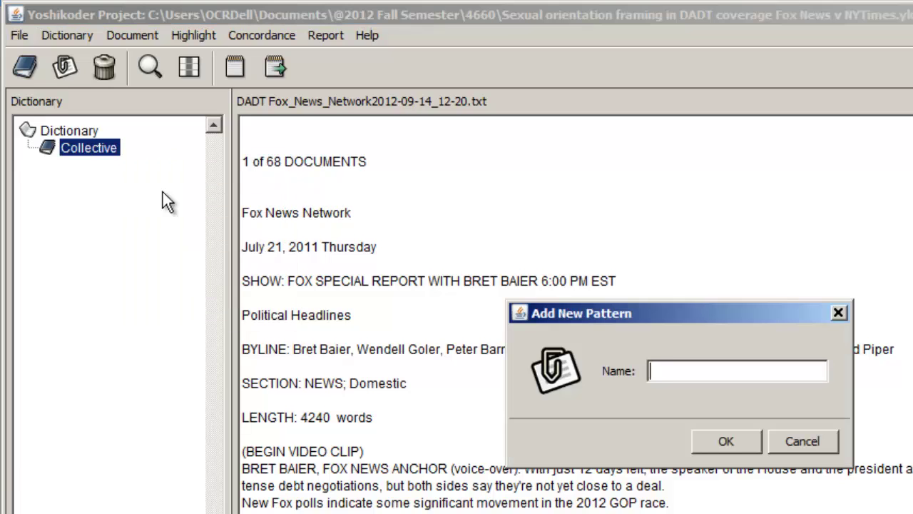
type("Lesbians")
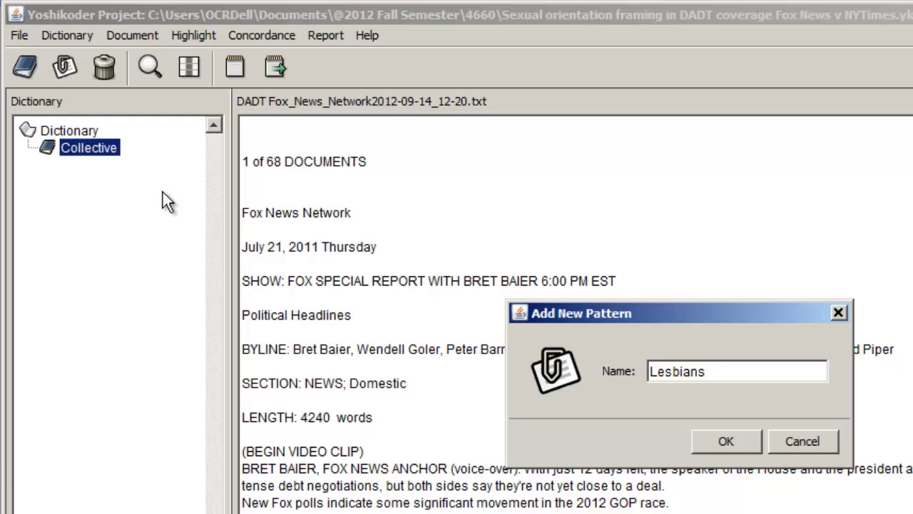
key("Return")
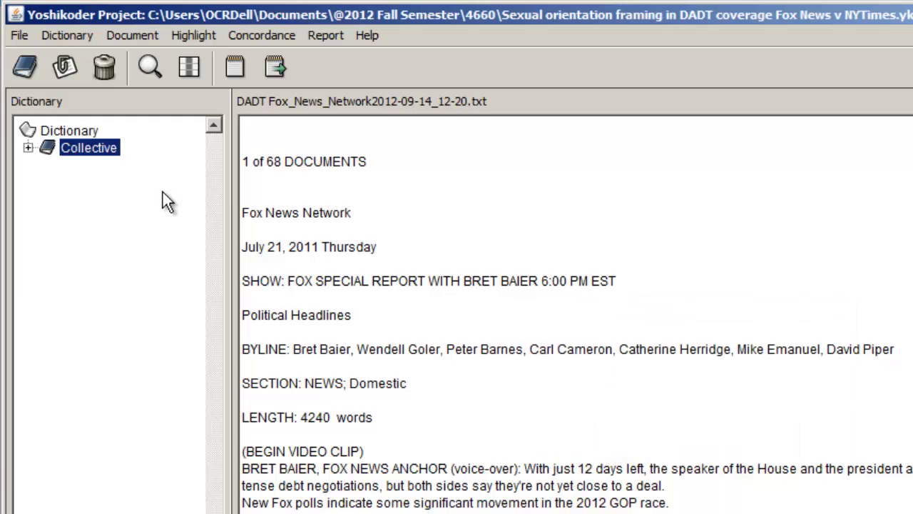
left_click(27, 149)
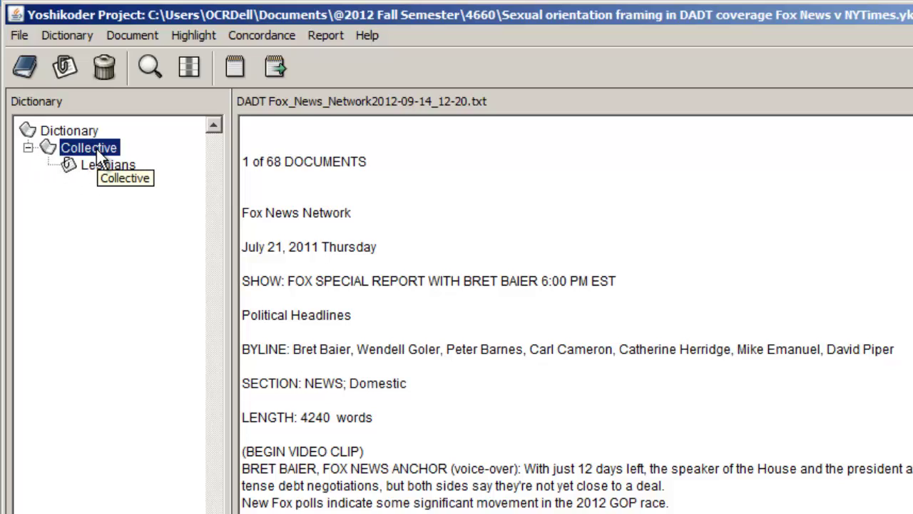
Add the patterns gays and homosexuals to Collective and check its three patterns.
right_click(97, 149)
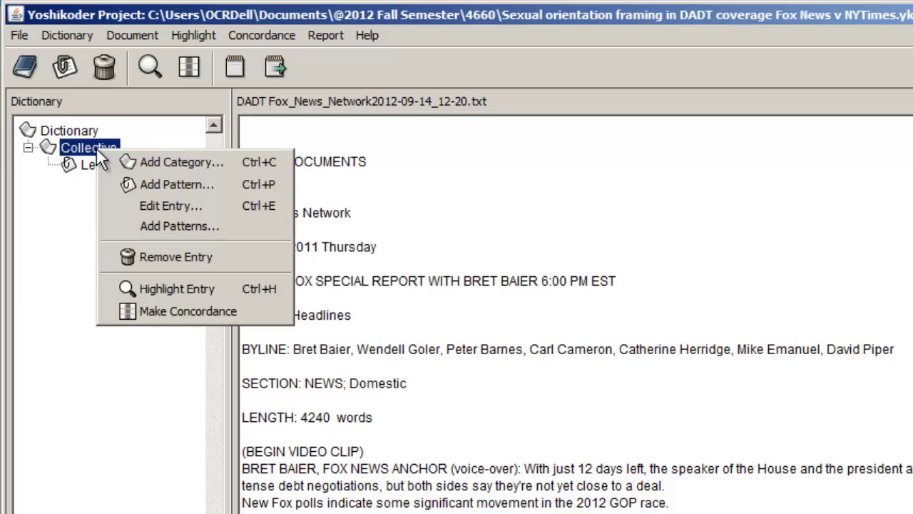
left_click(159, 184)
type("gays")
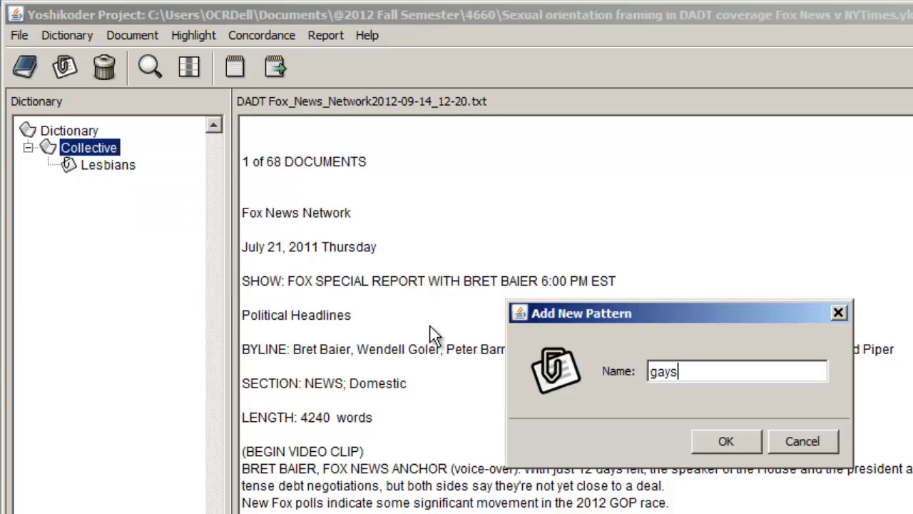
key("Return")
right_click(98, 149)
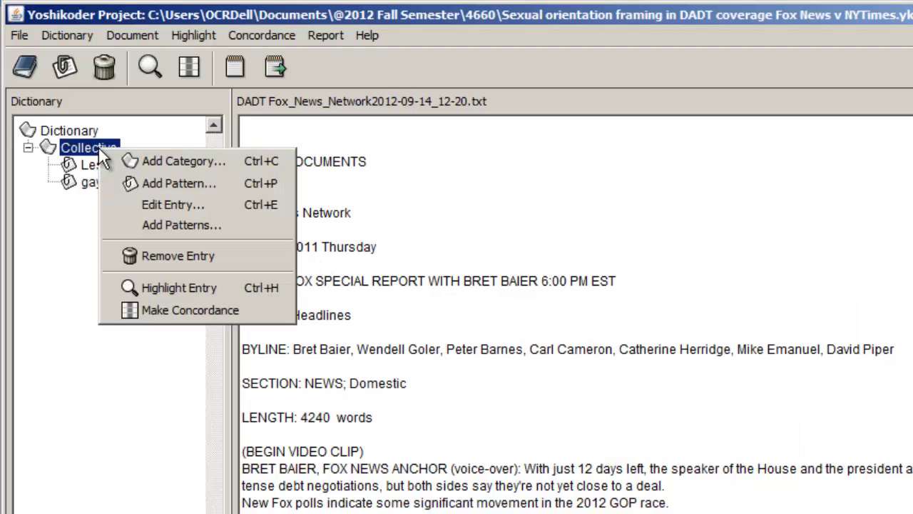
left_click(151, 185)
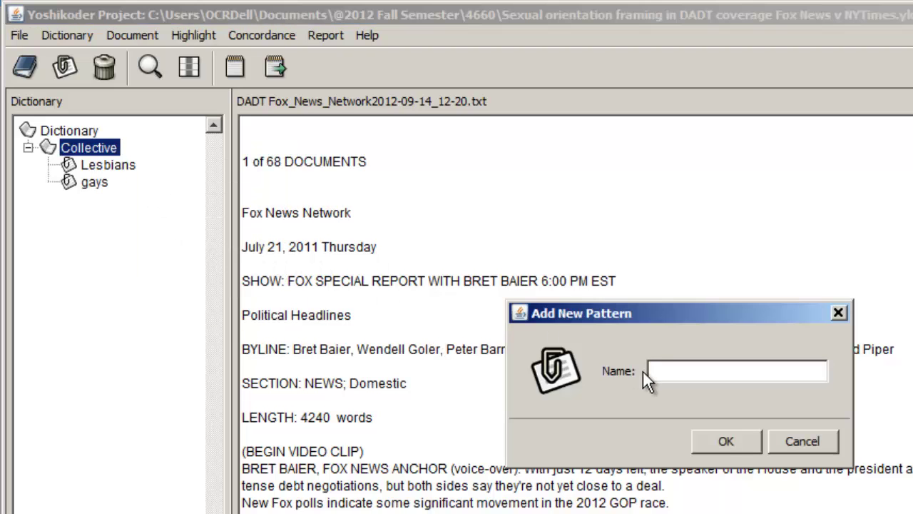
type("homosexuals")
key("Return")
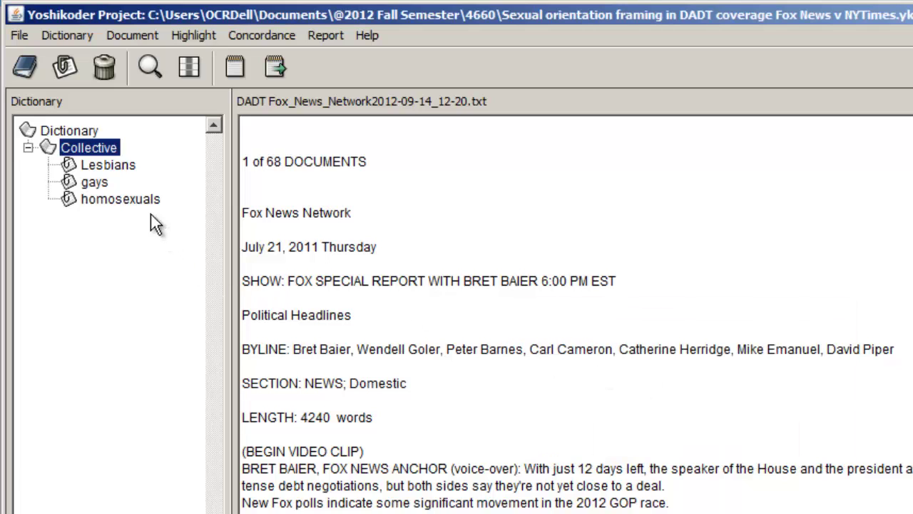
left_click(118, 166)
left_click(103, 183)
left_click(107, 200)
left_click(104, 148)
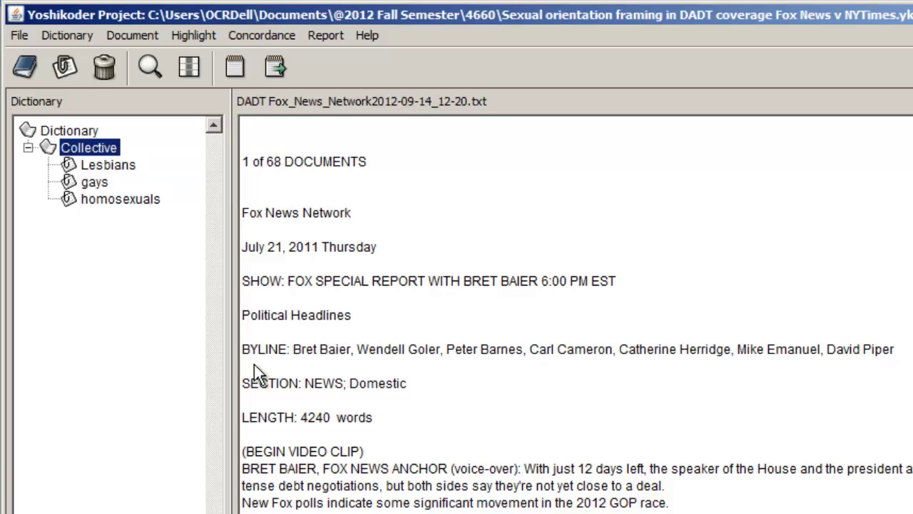
Create a second top-level dictionary category named Individual.
right_click(66, 131)
left_click(55, 130)
left_click(55, 130)
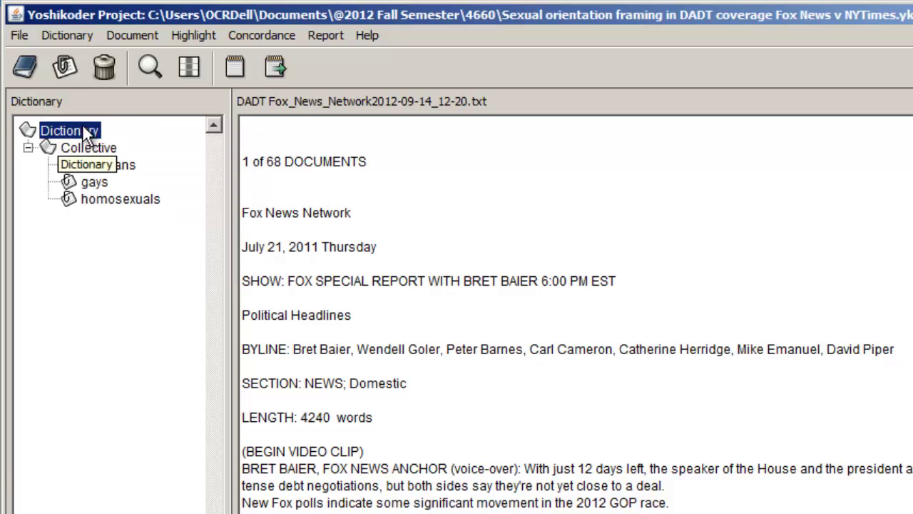
right_click(63, 132)
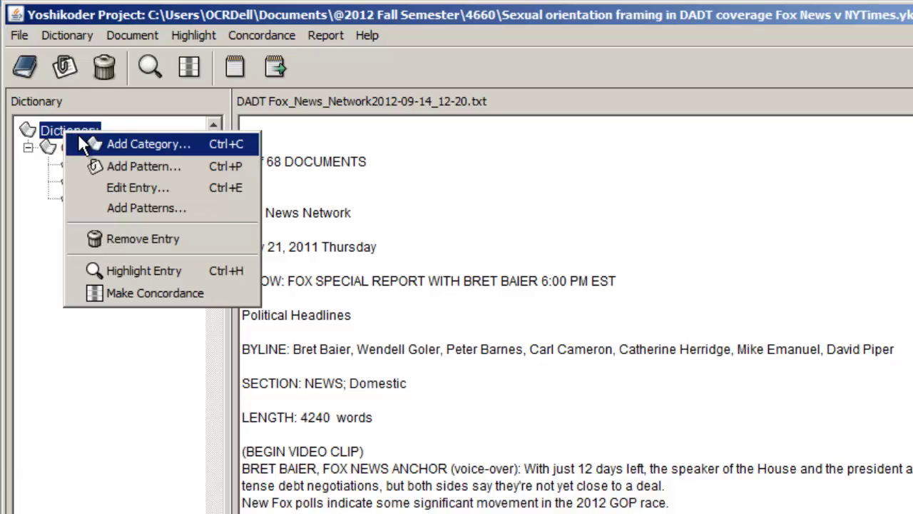
left_click(124, 144)
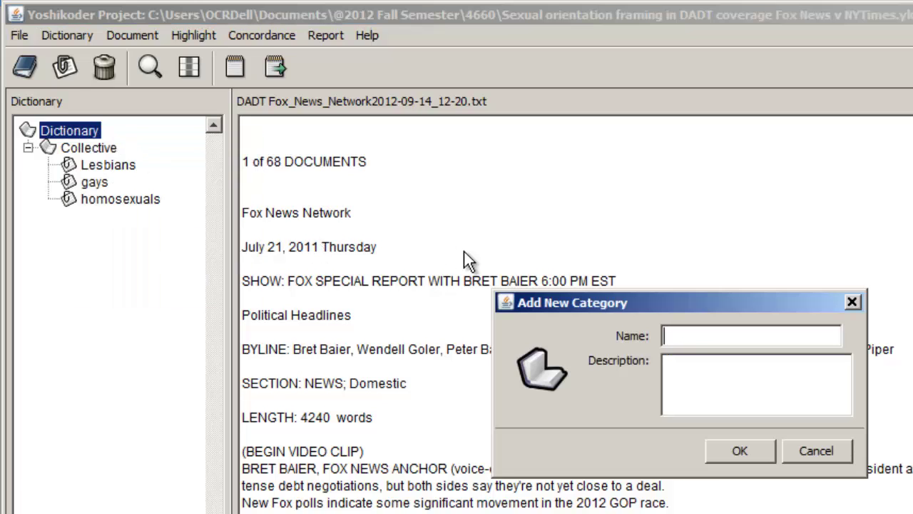
type("Individual")
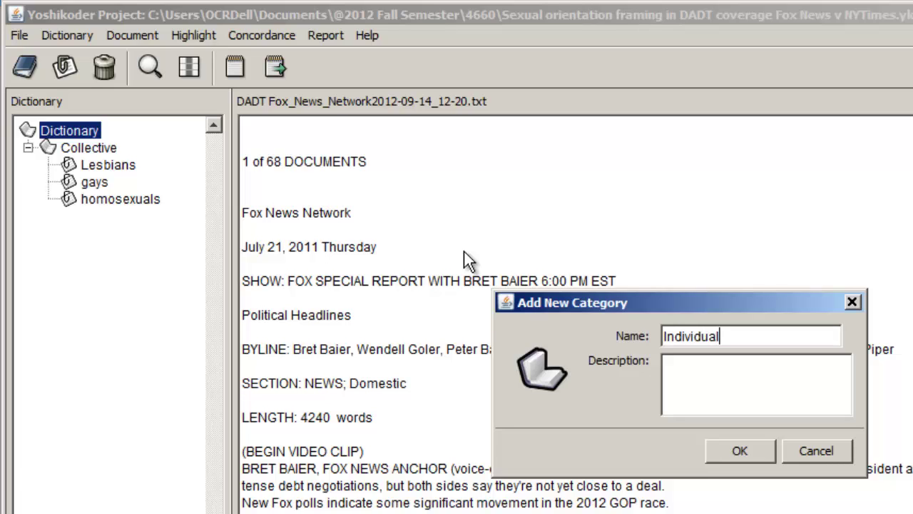
left_click(745, 452)
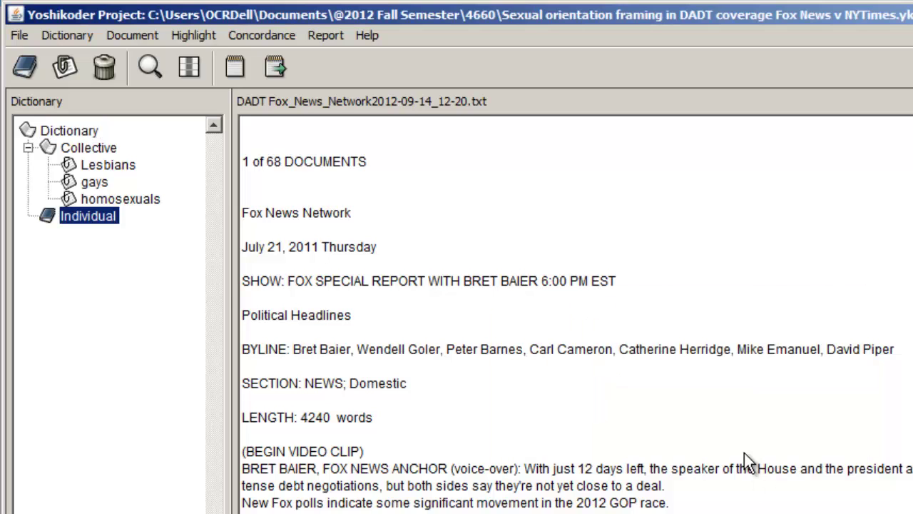
Add the pattern Lesbian to the Individual category.
right_click(85, 218)
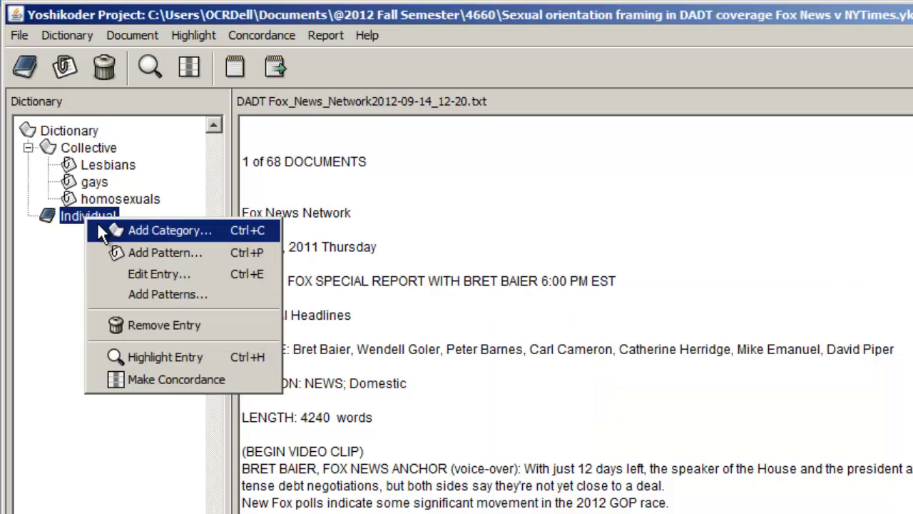
left_click(145, 253)
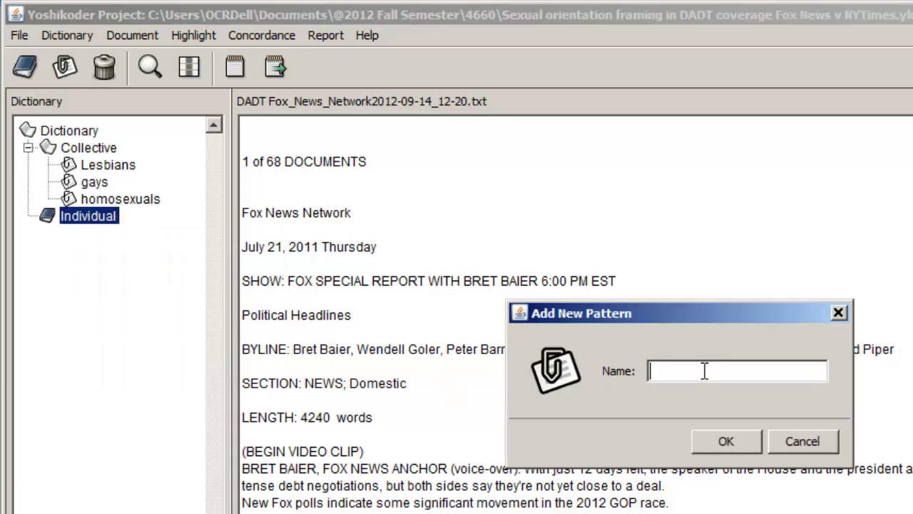
type("Lesbian")
key("Return")
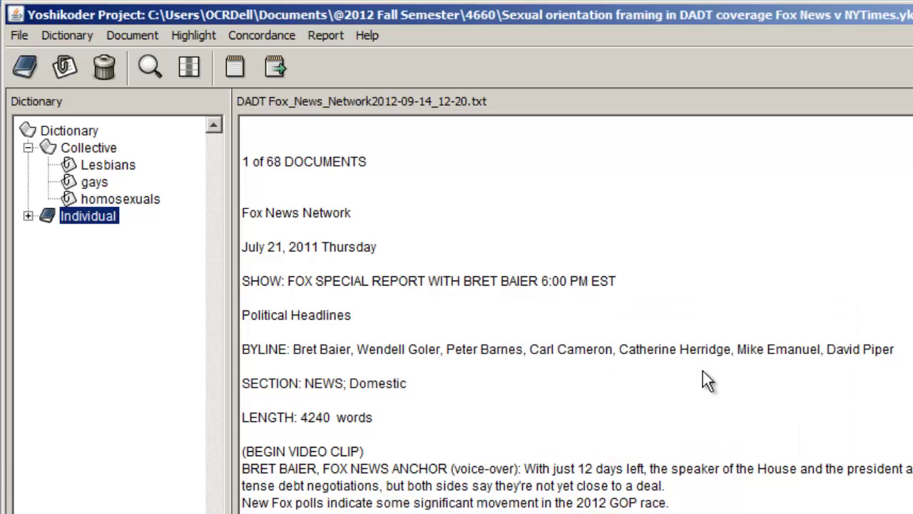
left_click(28, 215)
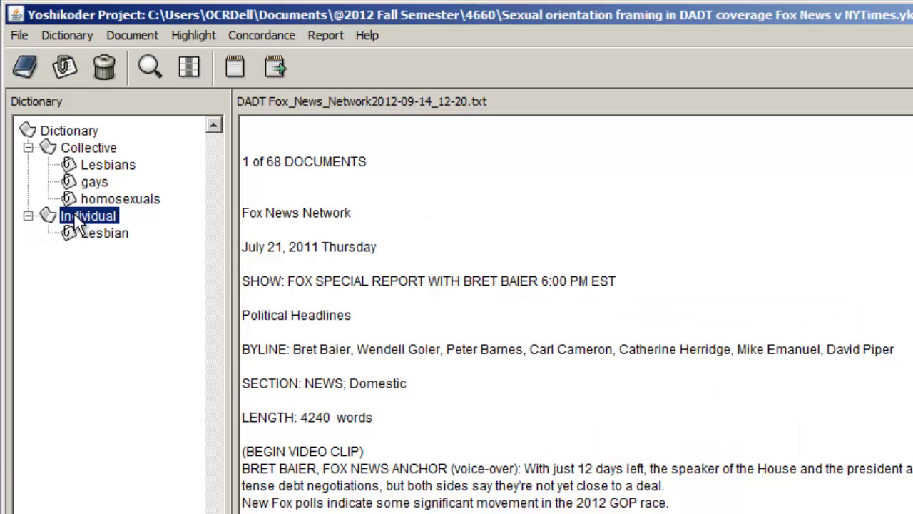
Add the patterns gay and homosexual to the Individual category.
right_click(75, 217)
left_click(140, 252)
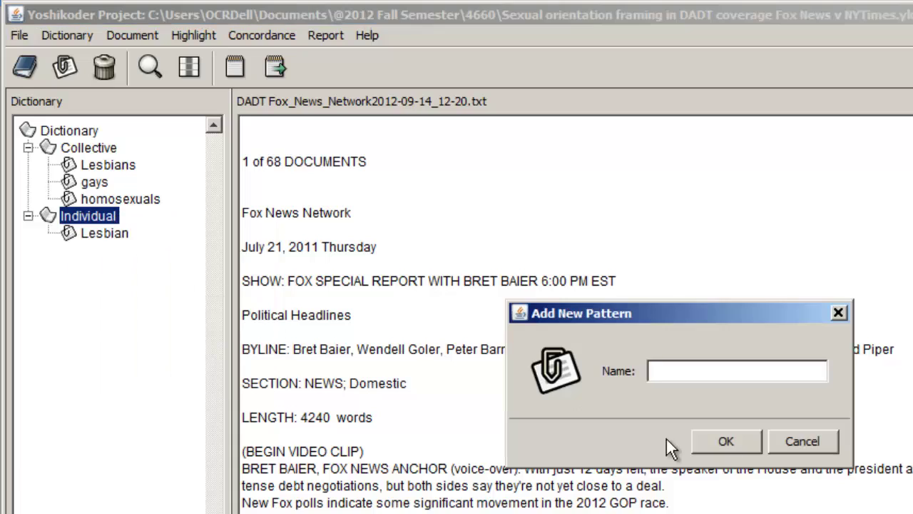
type("gay")
key("Return")
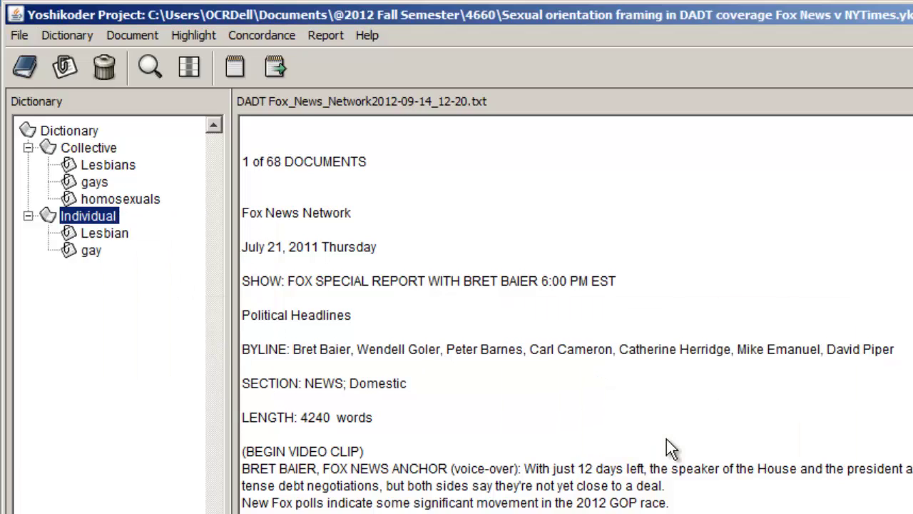
right_click(103, 221)
left_click(172, 255)
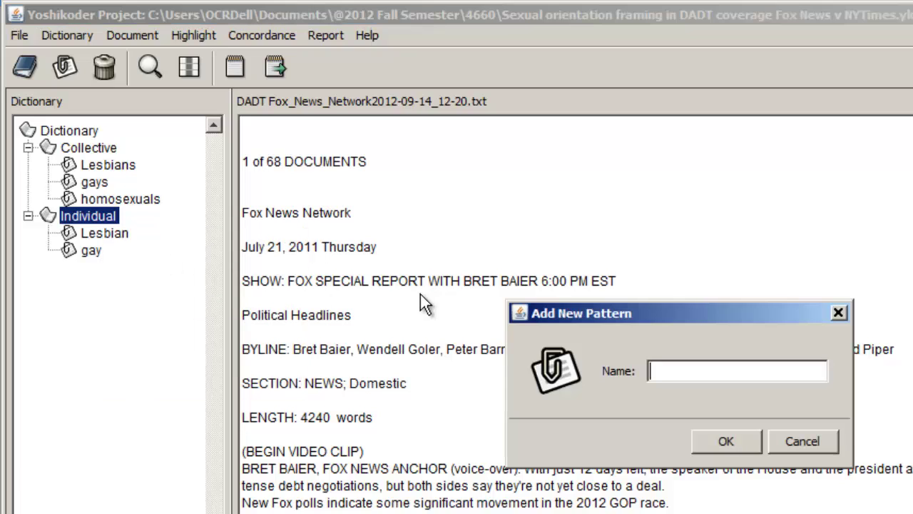
type("homosexual")
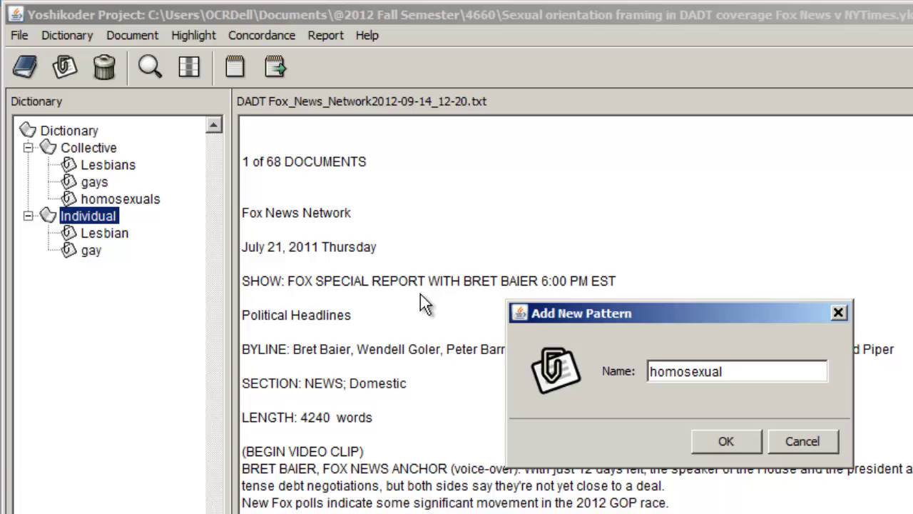
key("Return")
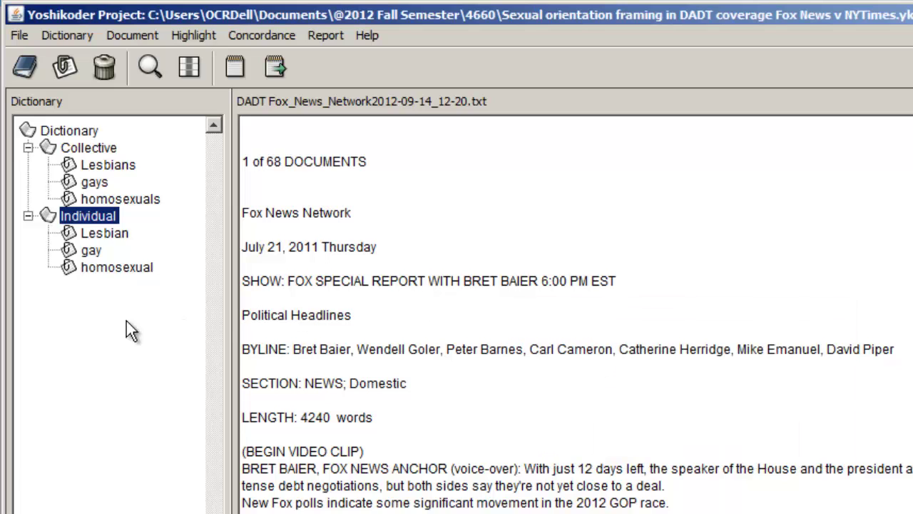
left_click(107, 238)
left_click(90, 253)
left_click(94, 268)
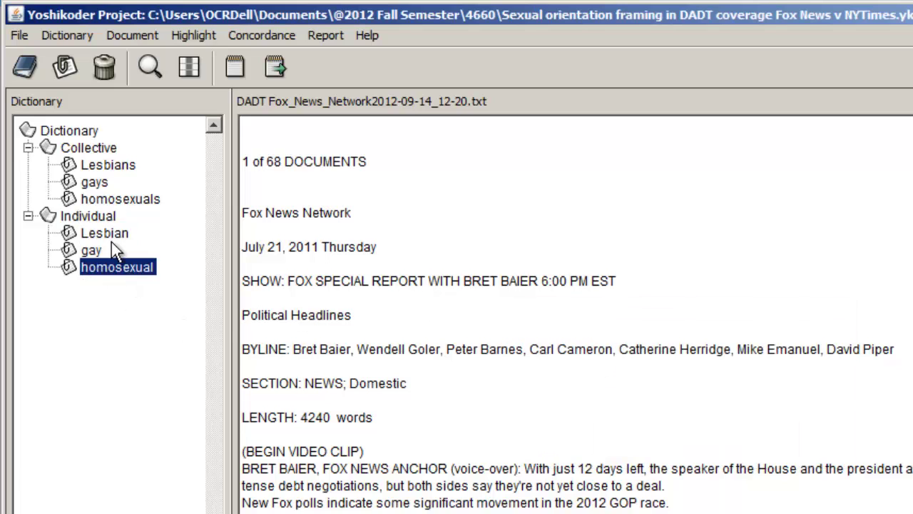
left_click(96, 168)
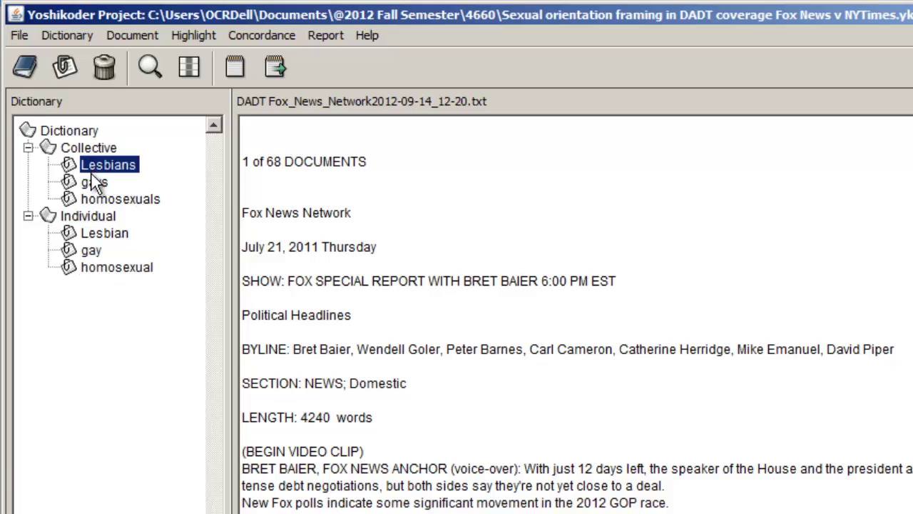
left_click(61, 131)
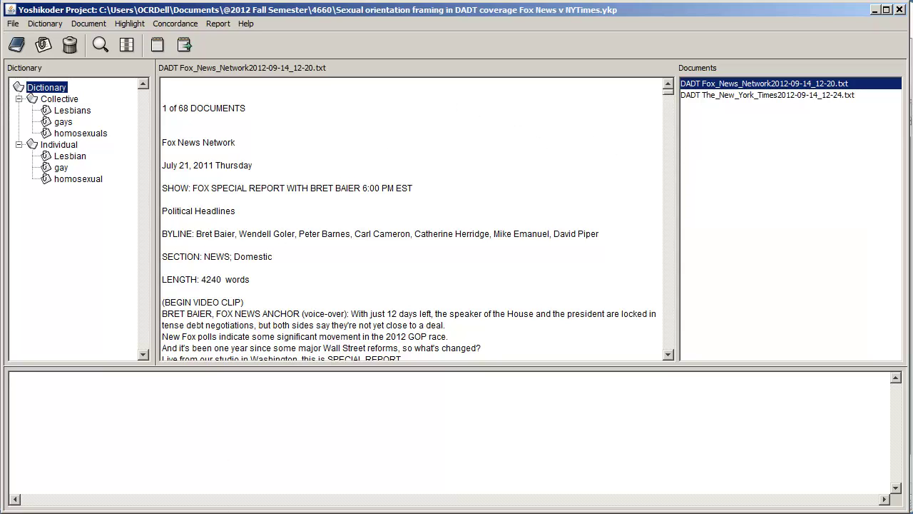
key("alt+Tab")
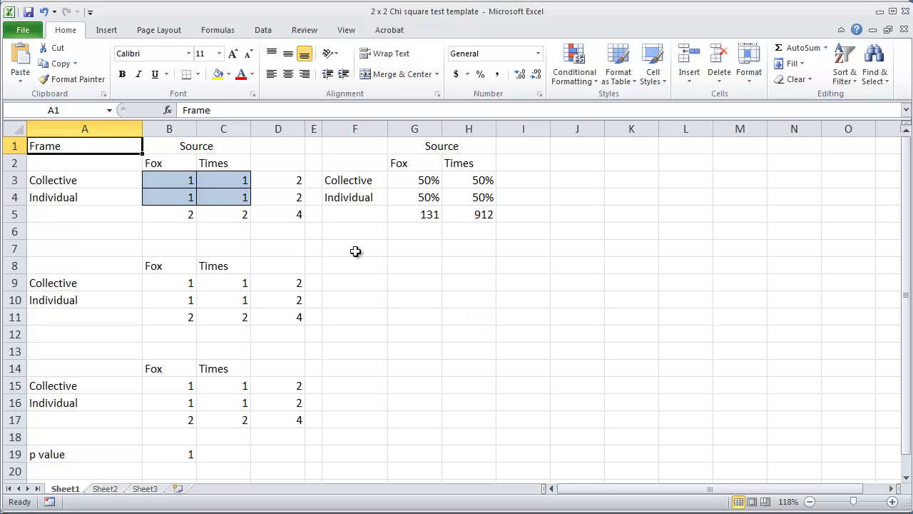
Apply the dictionary to the Fox News document, getting Collective 44 and Individual 74.
key("alt+Tab")
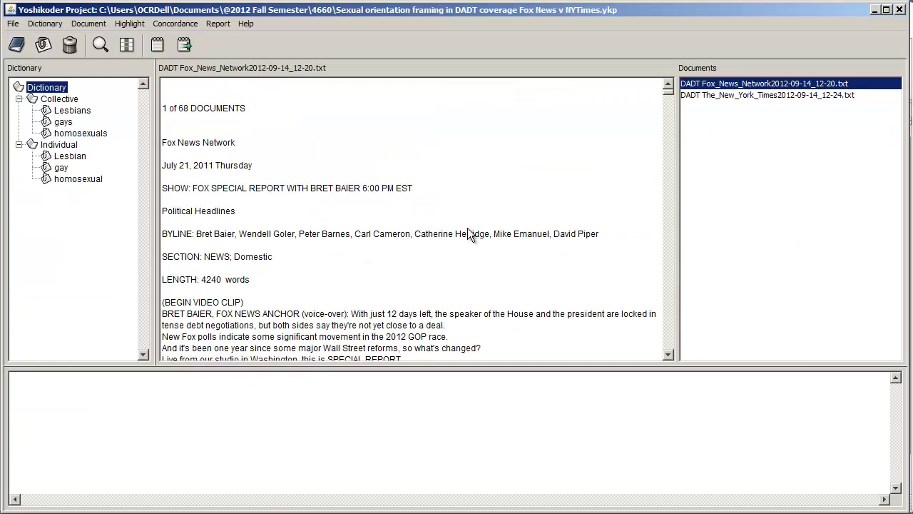
left_click(714, 86)
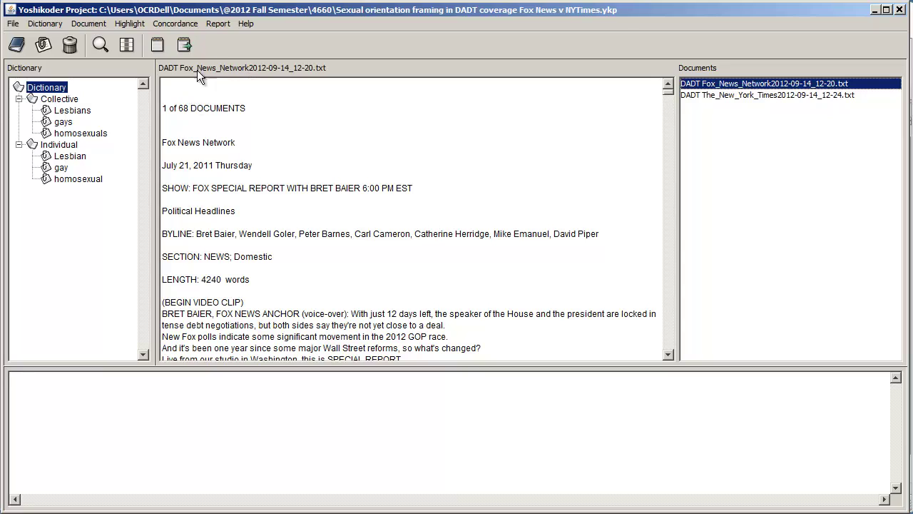
left_click(216, 26)
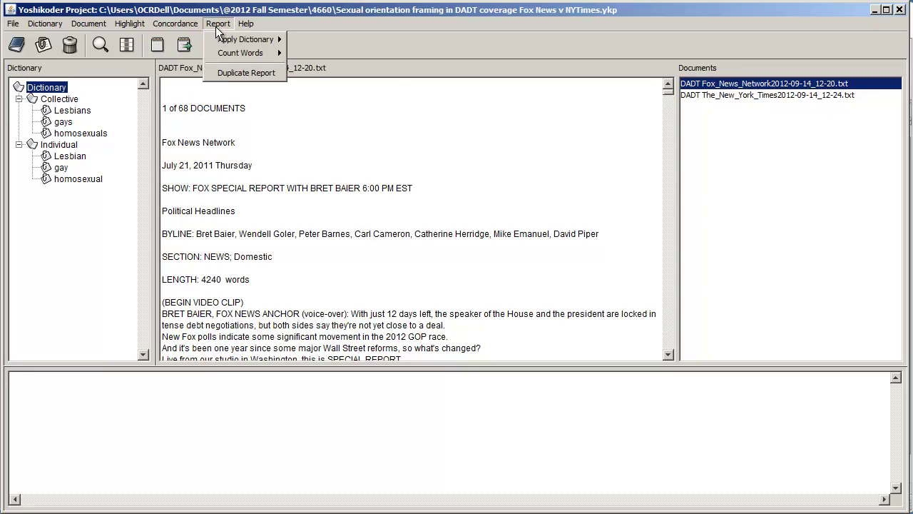
mouse_move(227, 40)
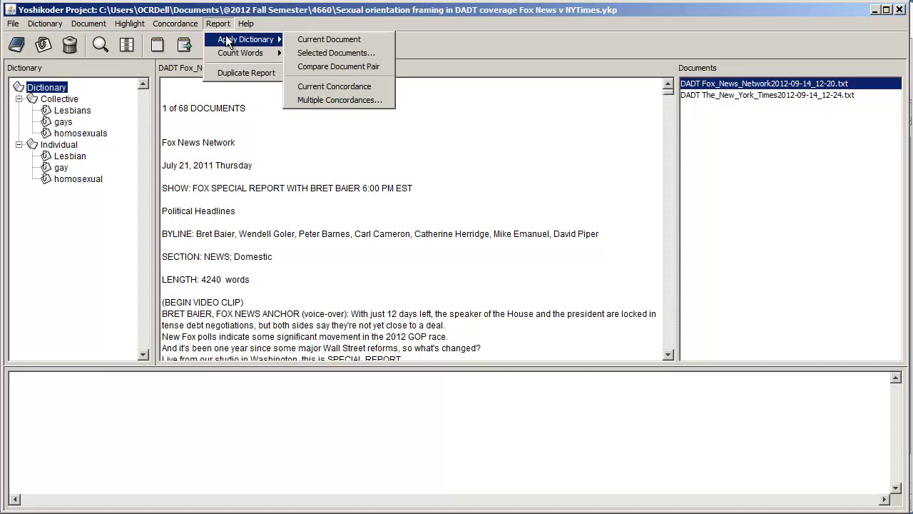
left_click(328, 41)
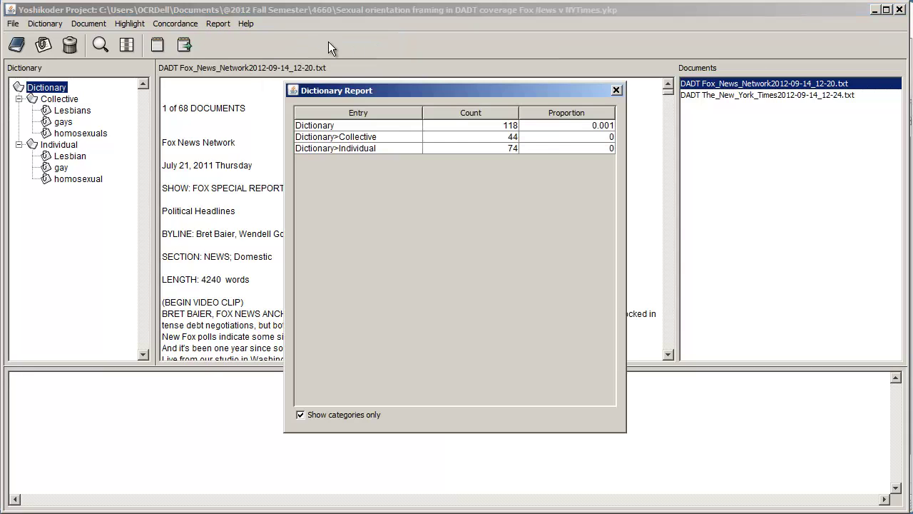
left_click_drag(369, 98, 515, 114)
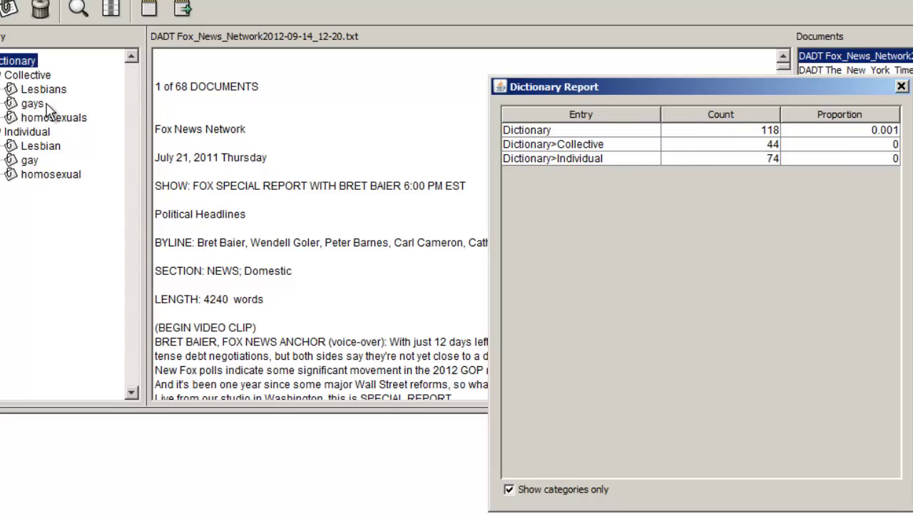
Enter 44 in B3 and 74 in B4 as the Fox Collective and Individual counts.
key("alt+Tab")
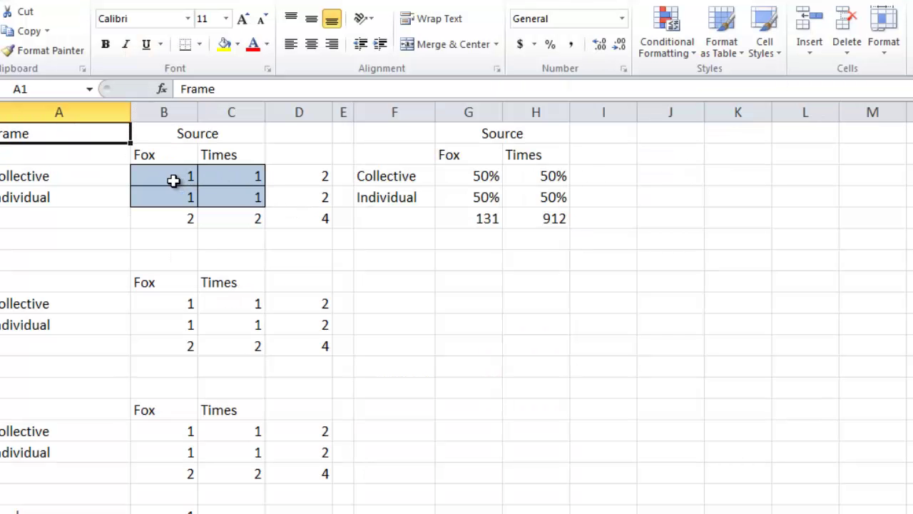
left_click_drag(176, 176, 251, 195)
type("44")
key("Return")
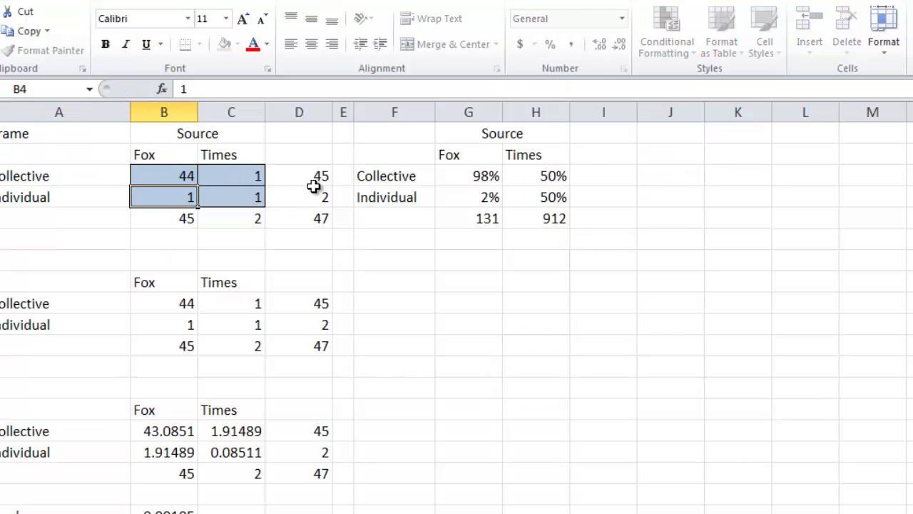
key("alt+Tab")
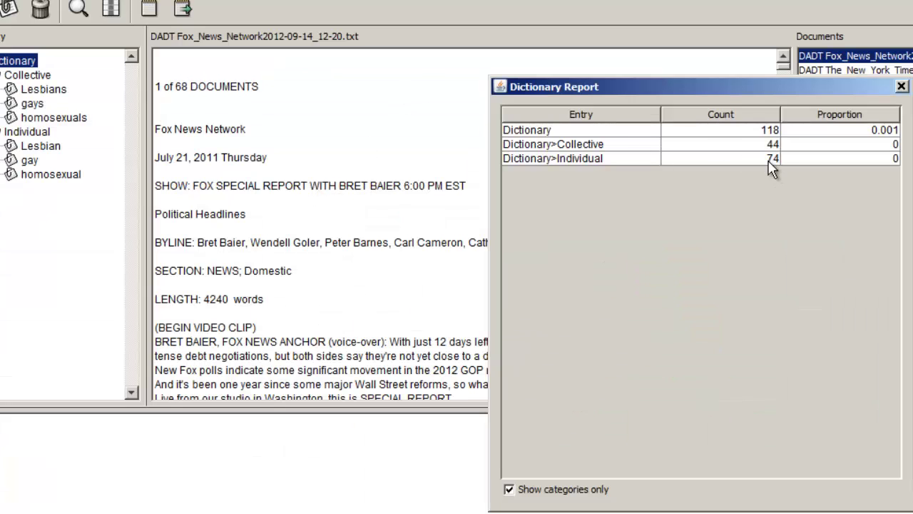
key("alt+Tab")
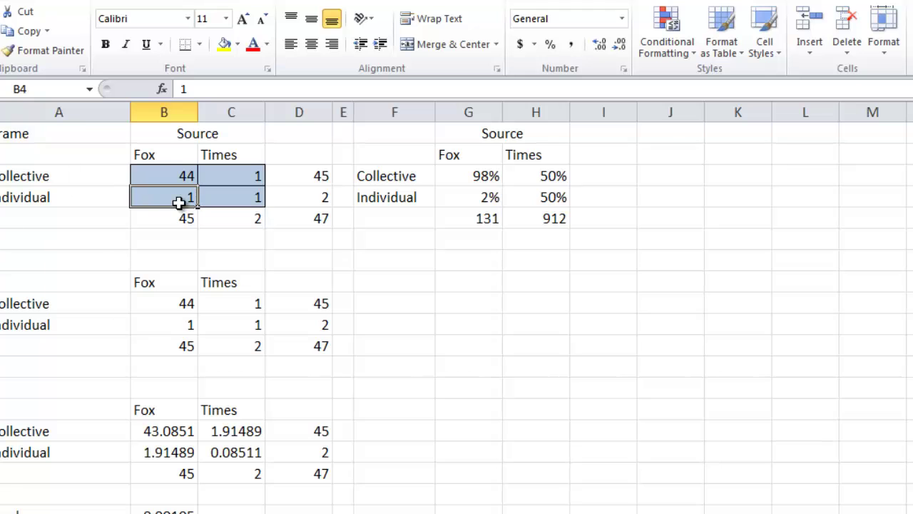
type("74")
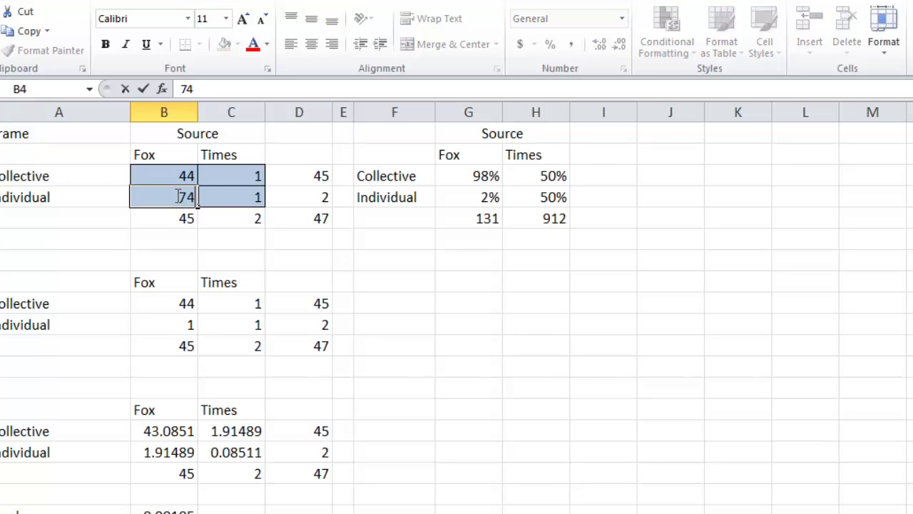
key("Return")
key("alt+Tab")
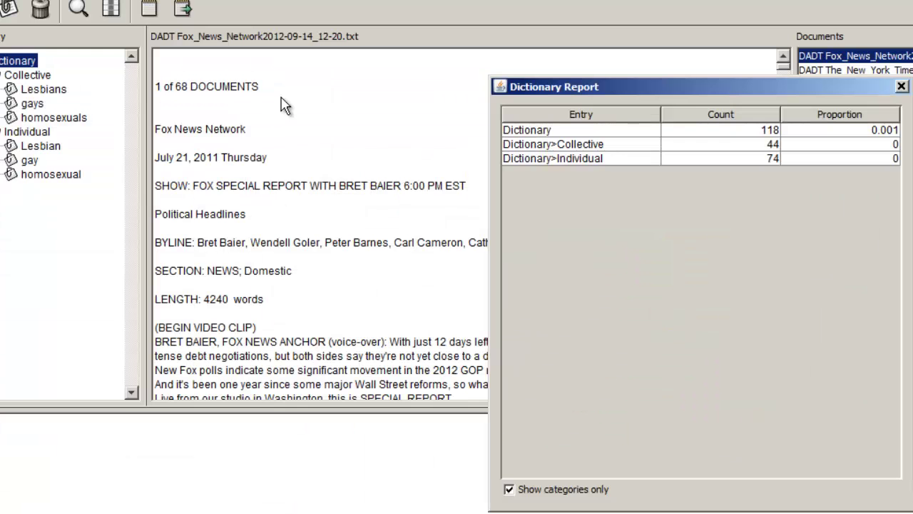
Select and display the New York Times document.
left_click(901, 87)
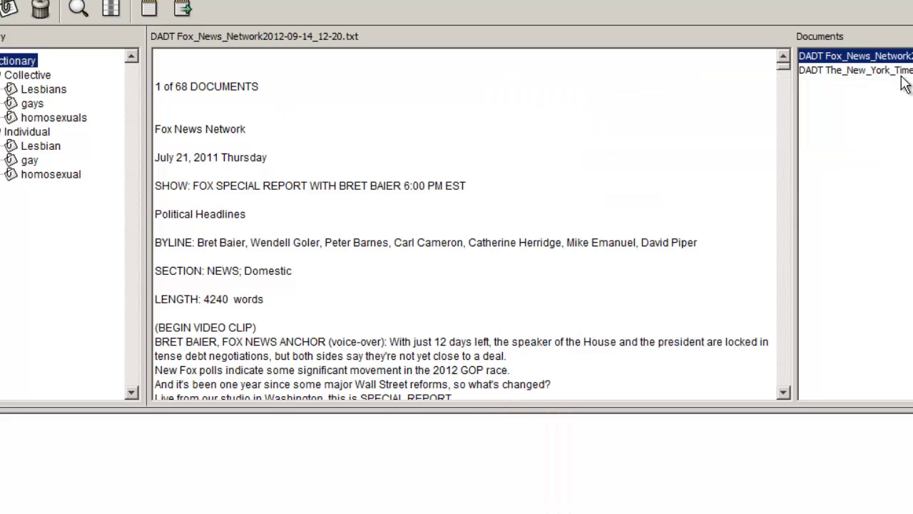
left_click(842, 71)
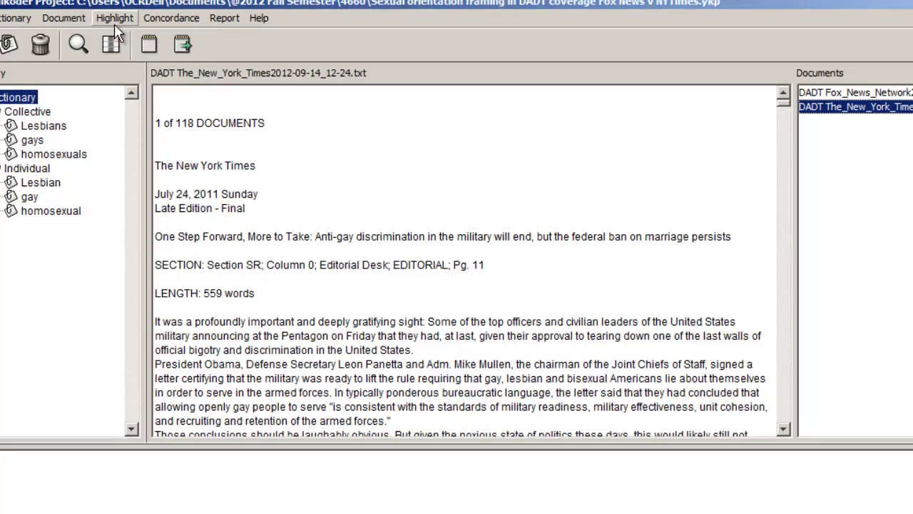
left_click(225, 18)
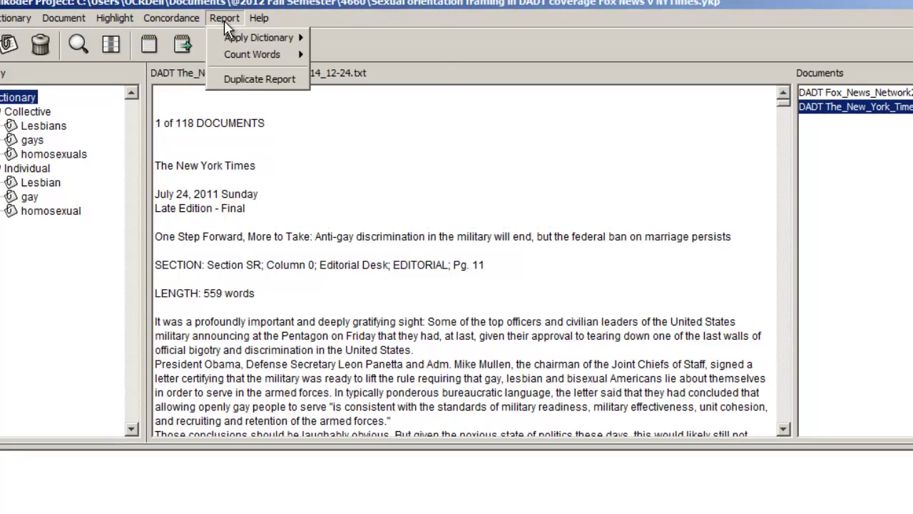
mouse_move(235, 40)
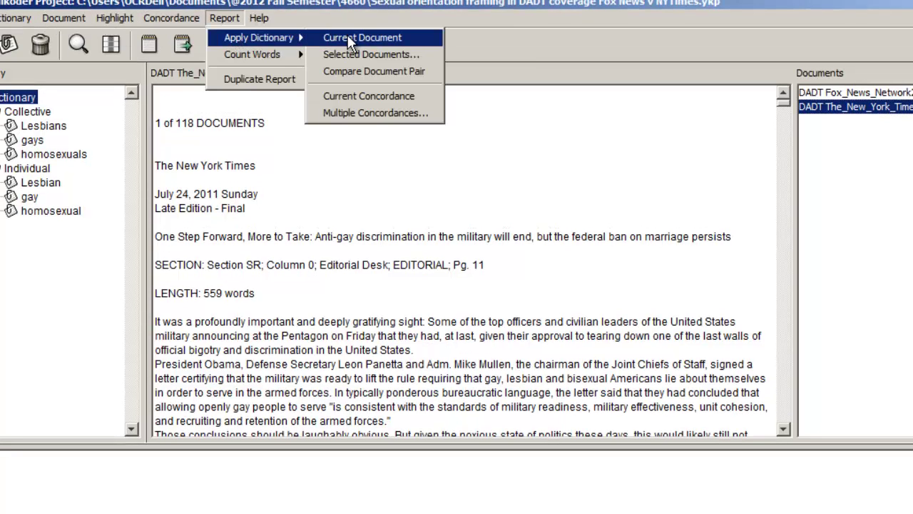
left_click(888, 108)
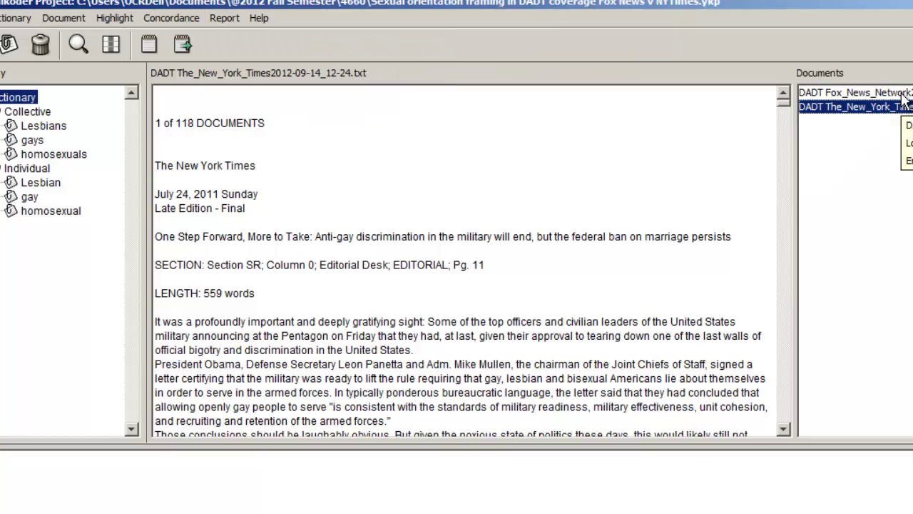
key("Up")
key("Down")
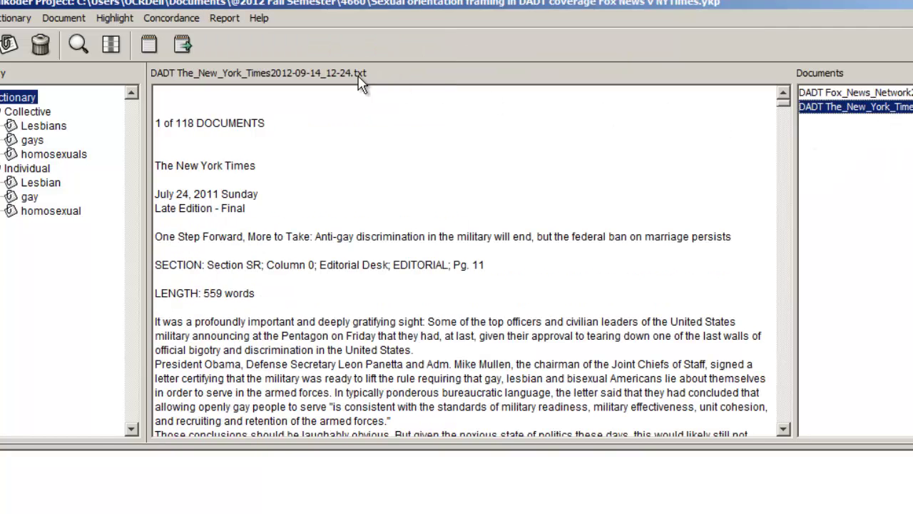
Apply the dictionary to the New York Times document, reporting Collective 125 and Individual 669.
left_click(225, 17)
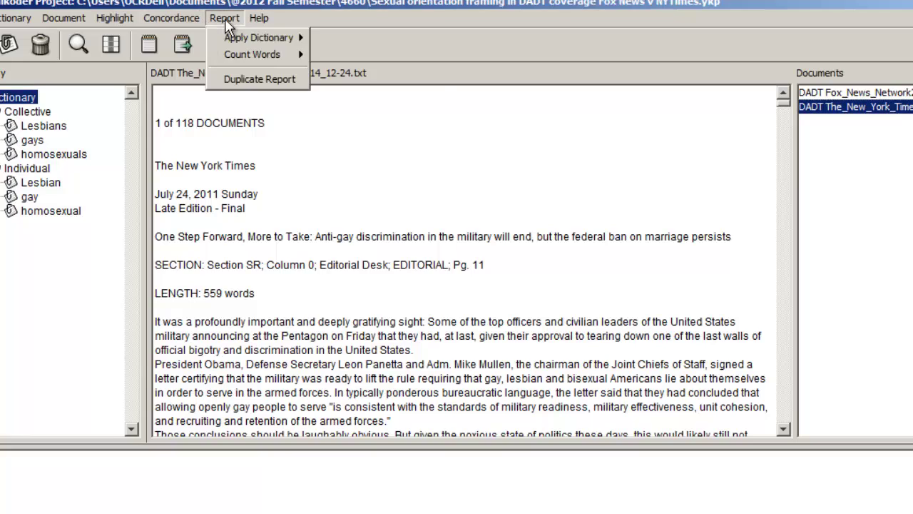
mouse_move(223, 38)
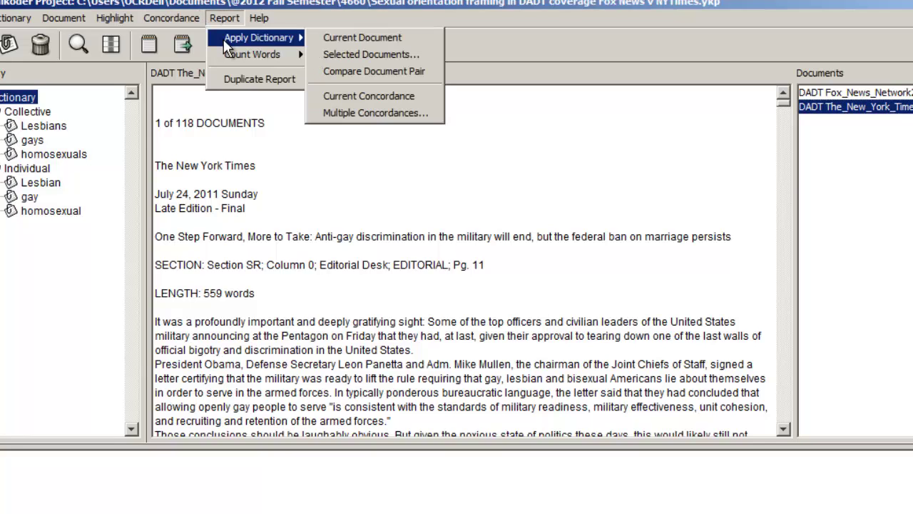
left_click(349, 37)
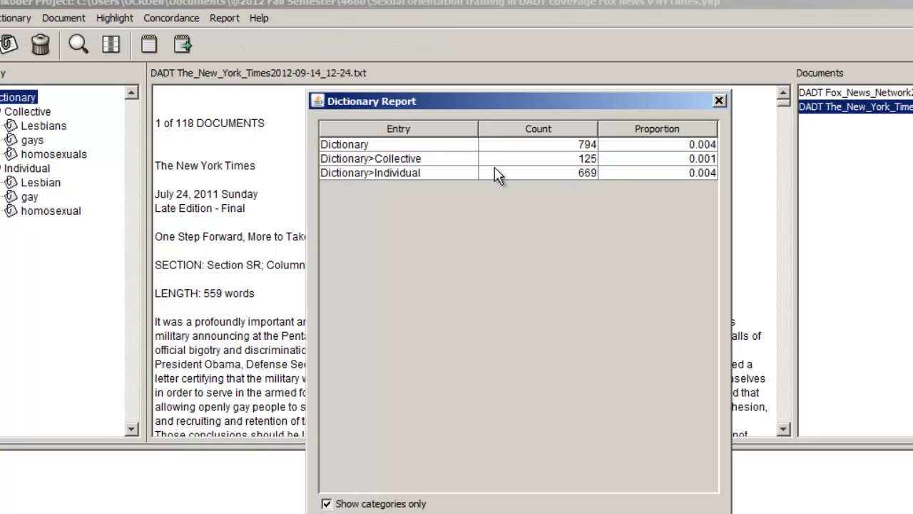
left_click(583, 162)
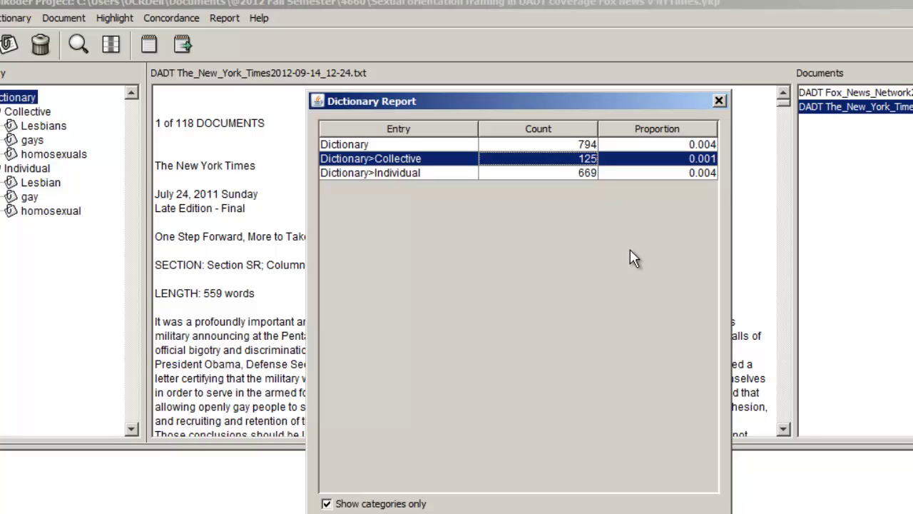
Type 125 in C3 and 669 in C4 as the Times Collective and Individual counts.
key("alt+Tab")
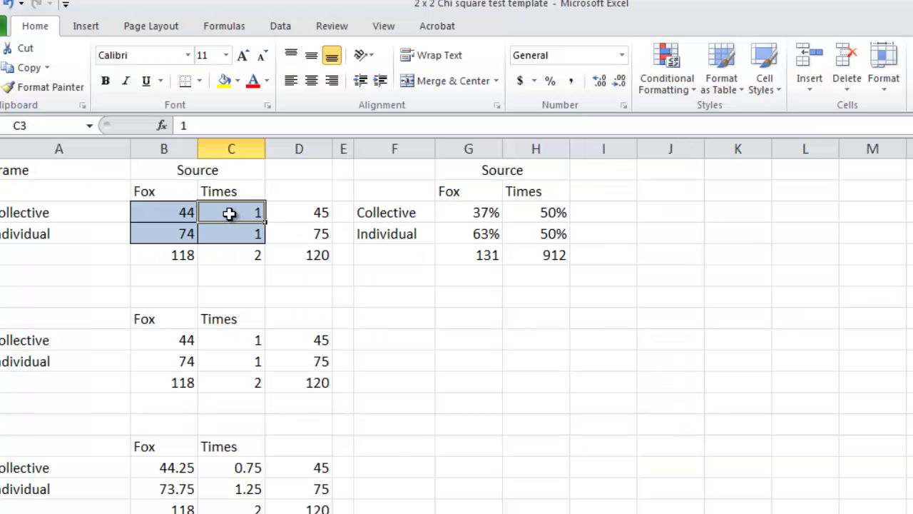
type("125")
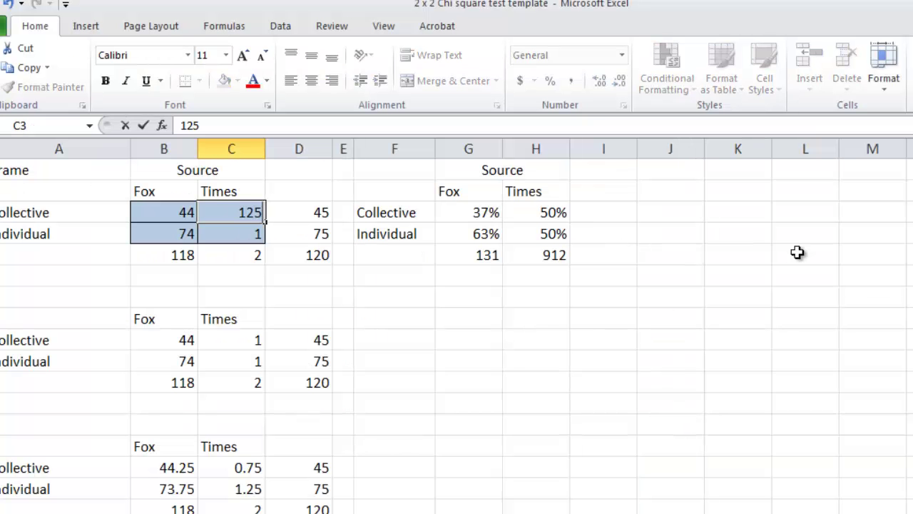
key("Return")
key("alt+Tab")
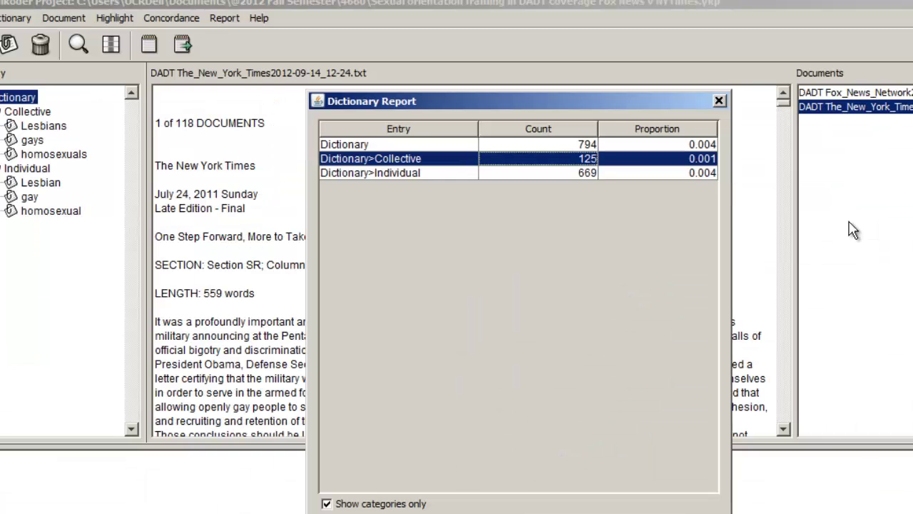
left_click(580, 172)
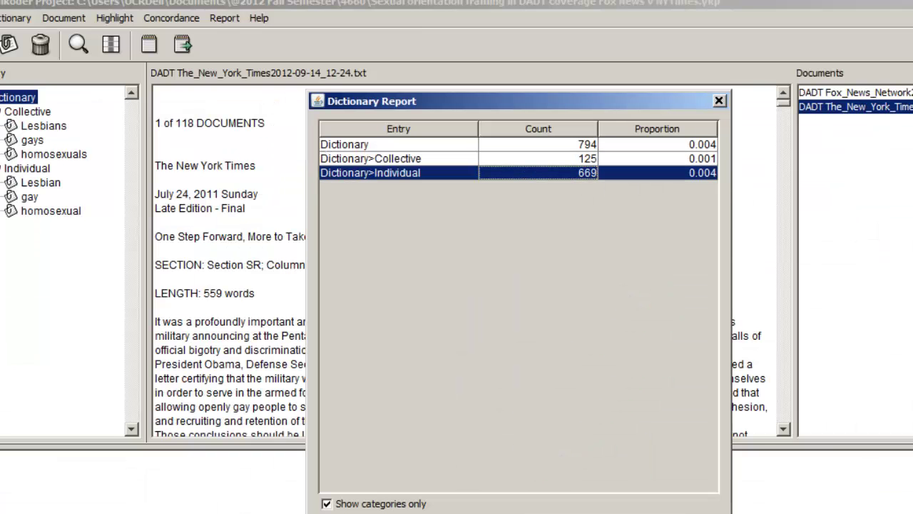
key("alt+Tab")
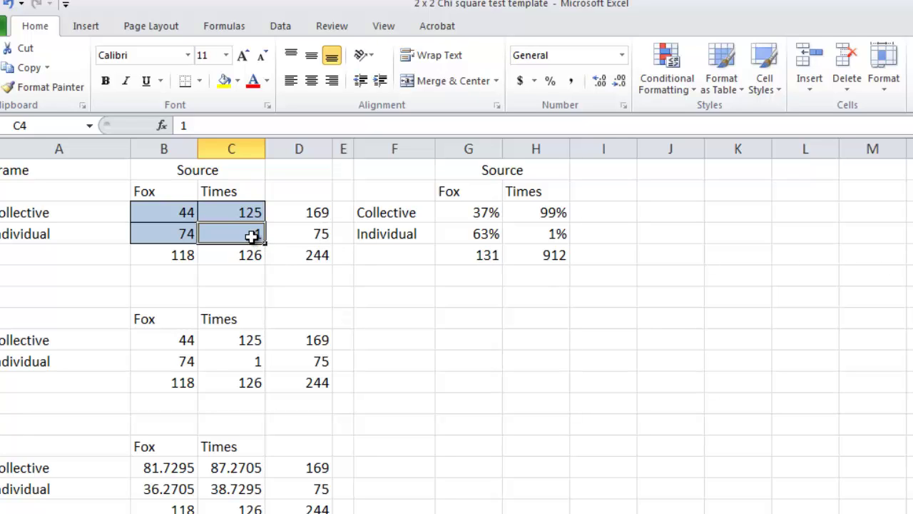
type("669")
left_click(308, 296)
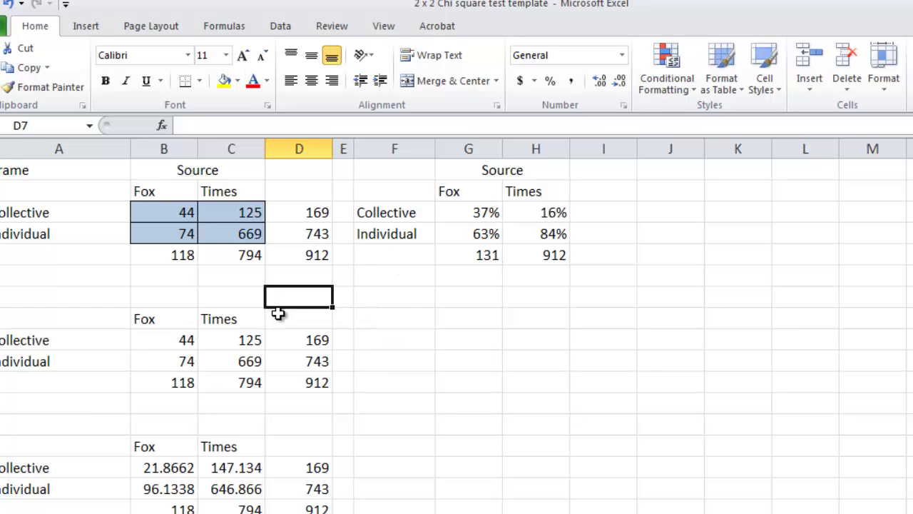
left_click_drag(483, 212, 543, 213)
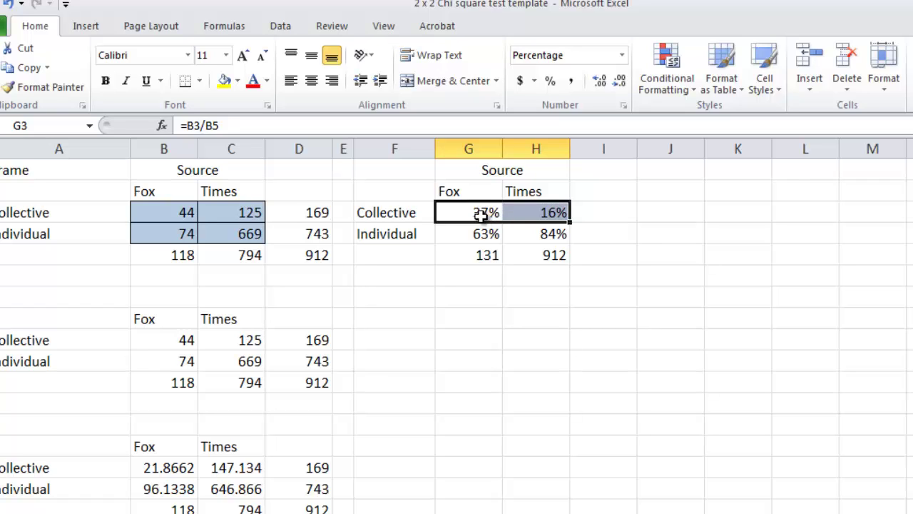
left_click(481, 216)
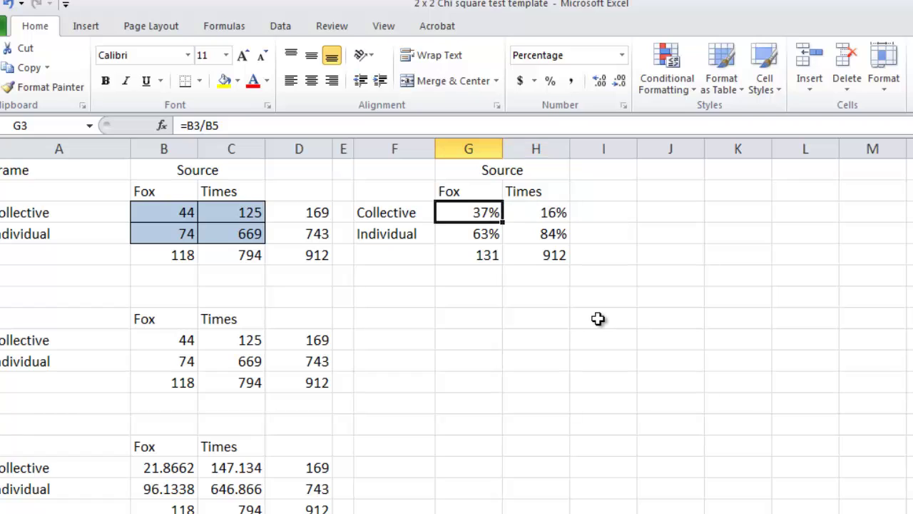
left_click(535, 210)
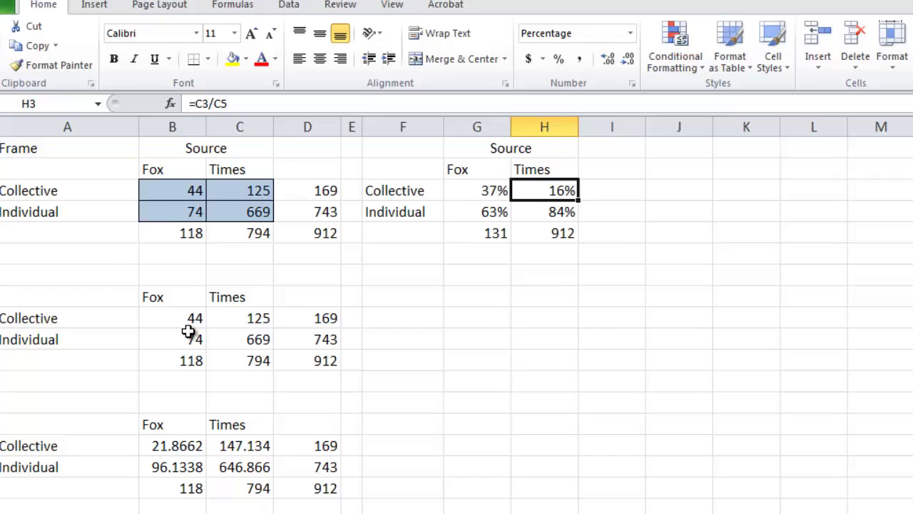
left_click(180, 354)
left_click(170, 467)
left_click(204, 483)
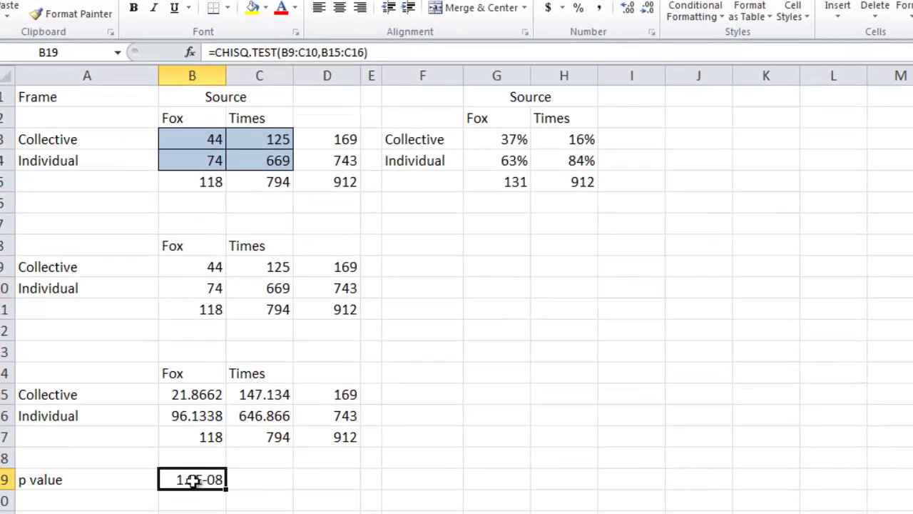
left_click(368, 52)
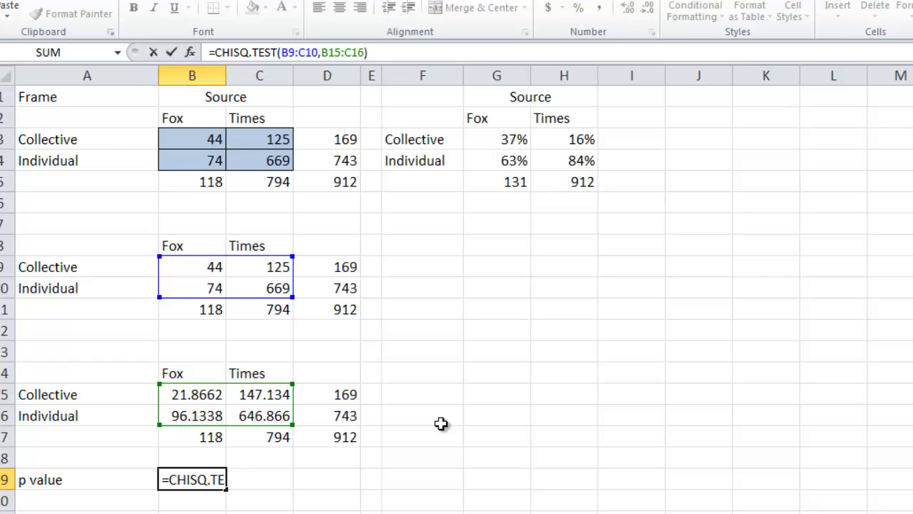
left_click(436, 457)
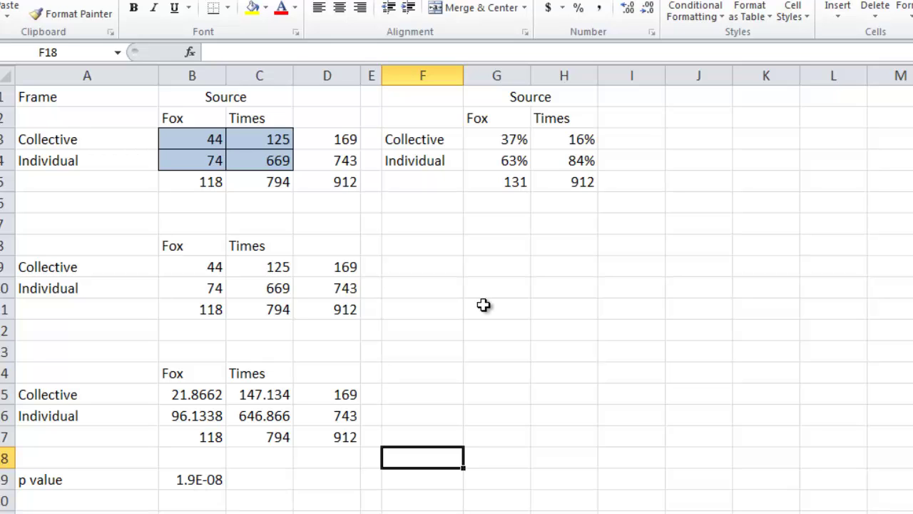
left_click(503, 142)
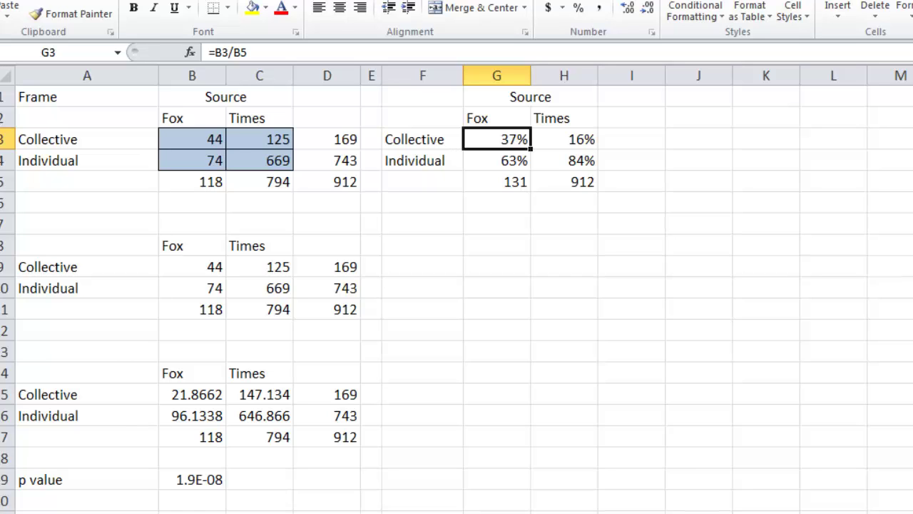
Return to Yoshikoder and close the New York Times Dictionary Report window.
key("alt+Tab")
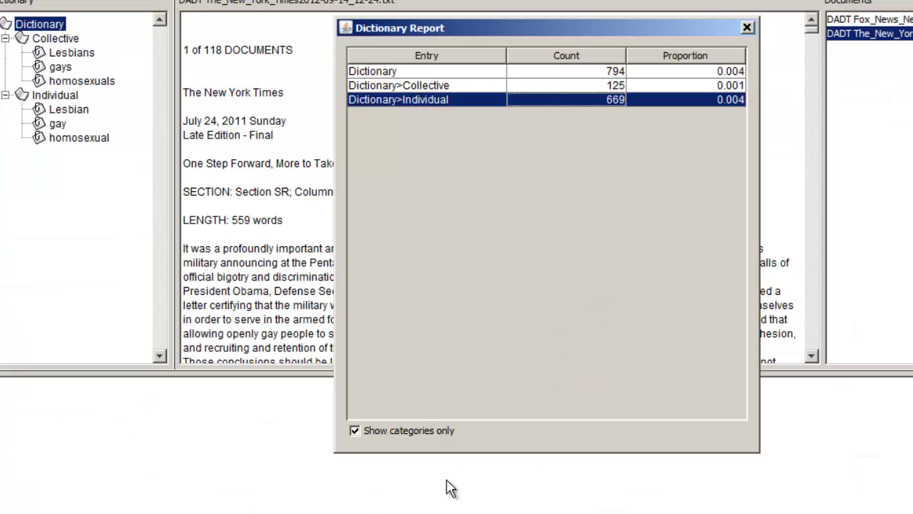
left_click(747, 27)
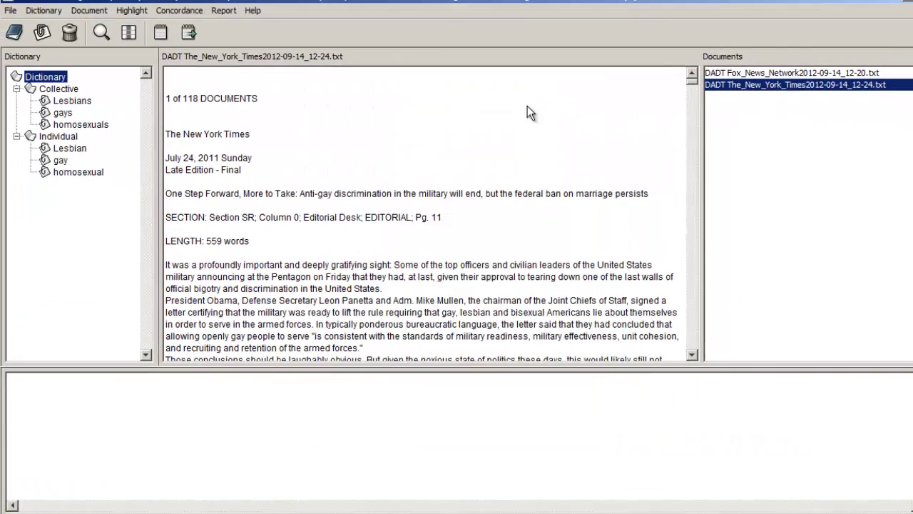